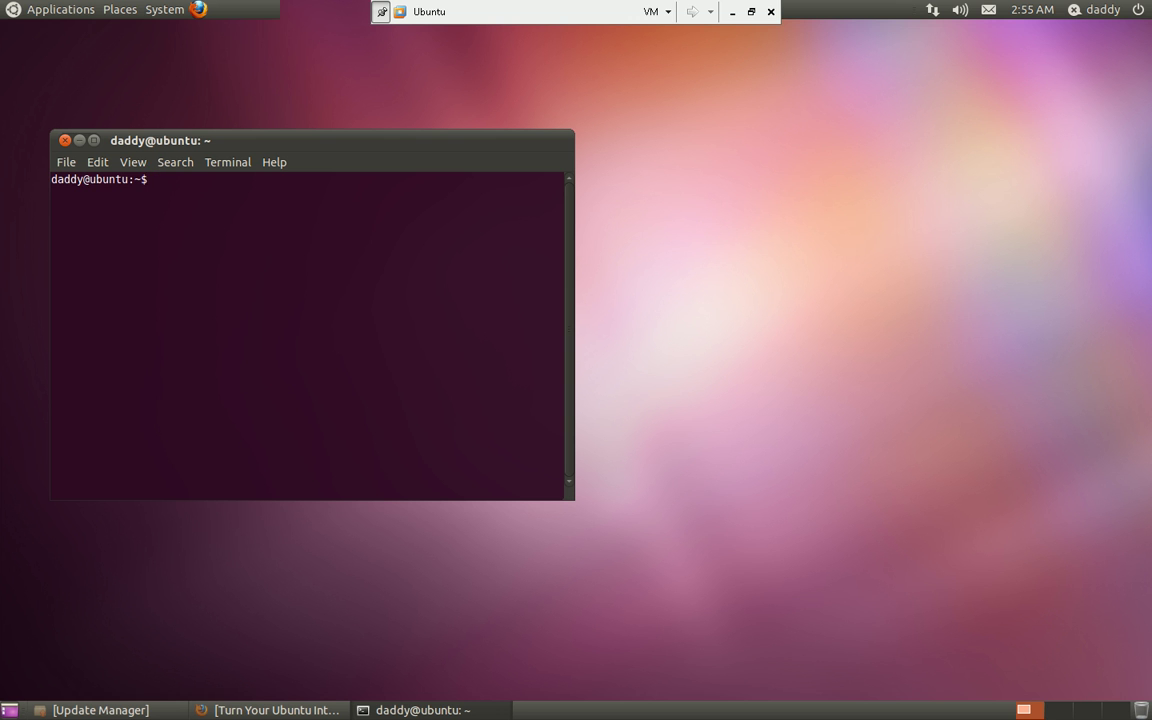
Download Macbuntu-10.04.tar.gz to /tmp, extract it there, and prepare to enter /tmp/Macbuntu-10.04
right_click(294, 320)
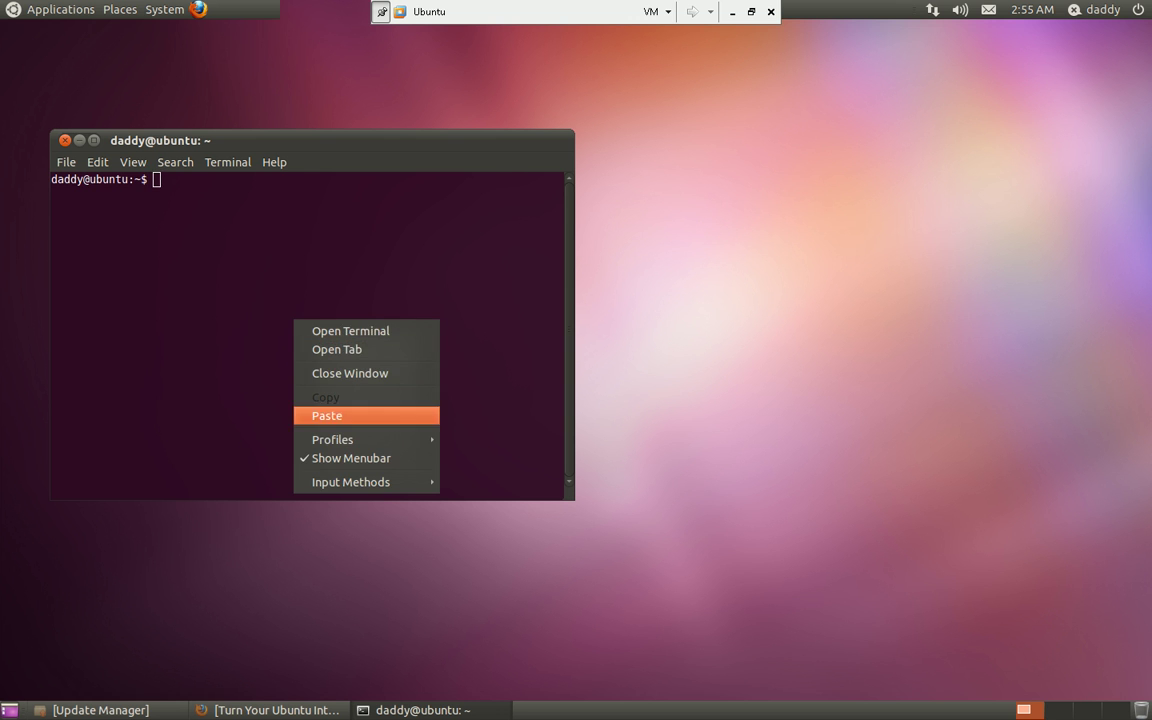
click(330, 415)
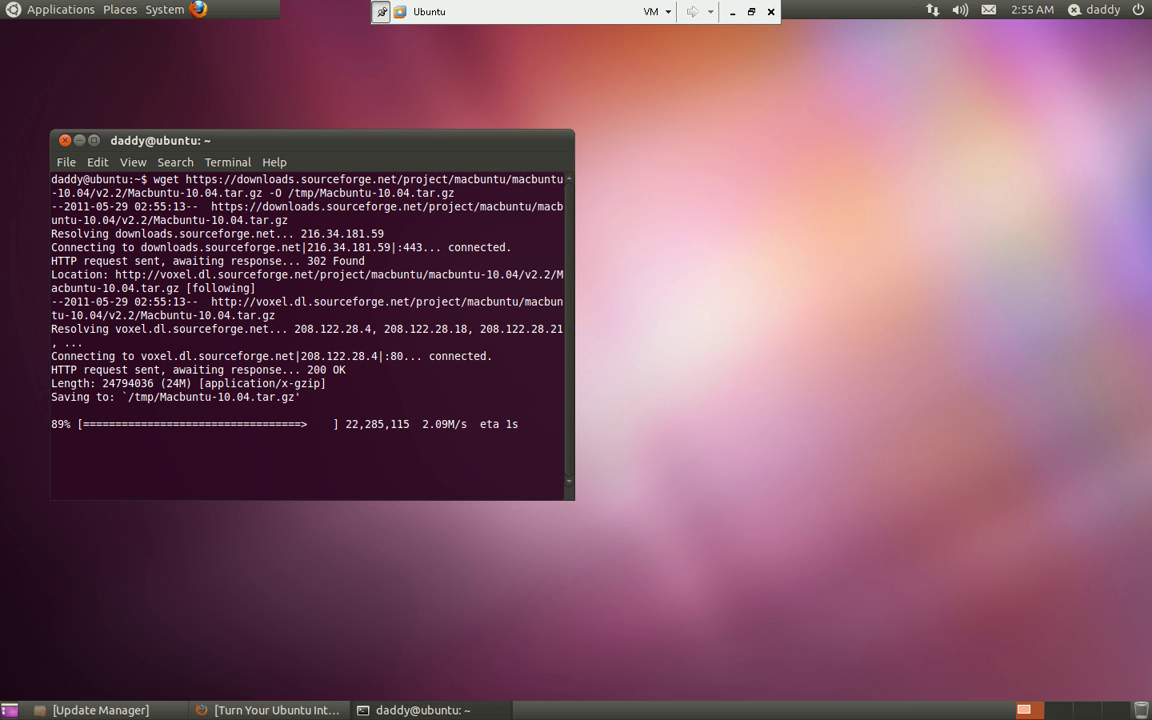
text(tar xzvf /tmp/Macbuntu-10.04.tar.gz -C /tmp)
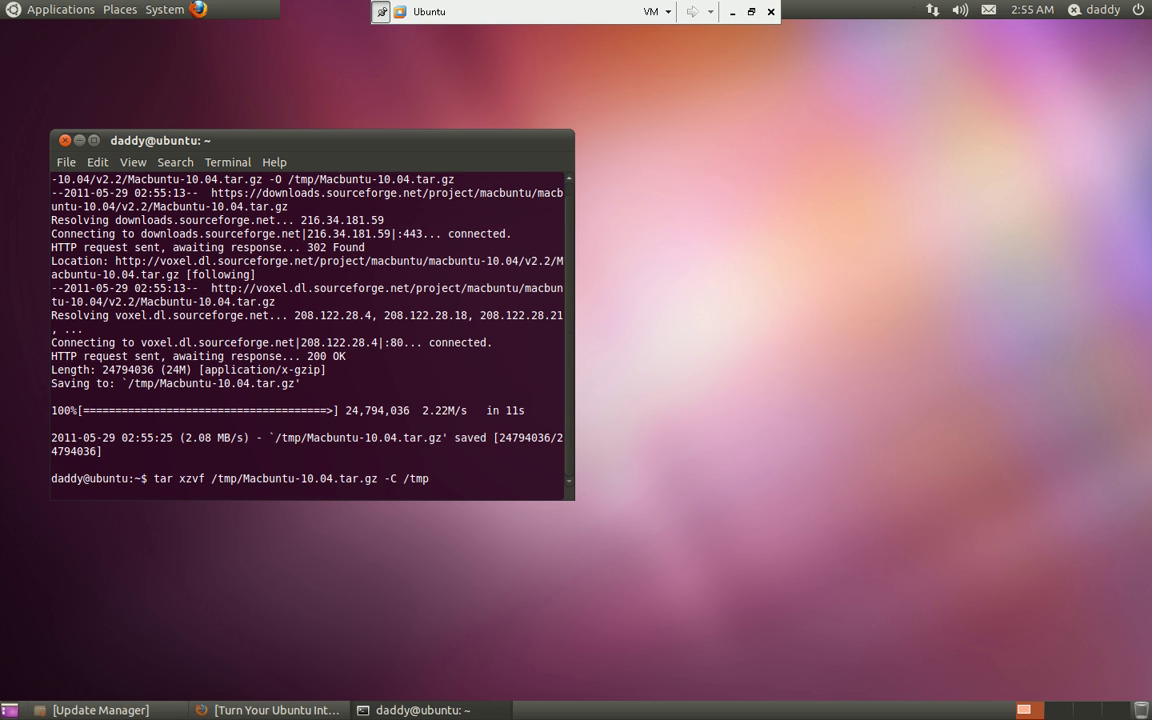
key(Return)
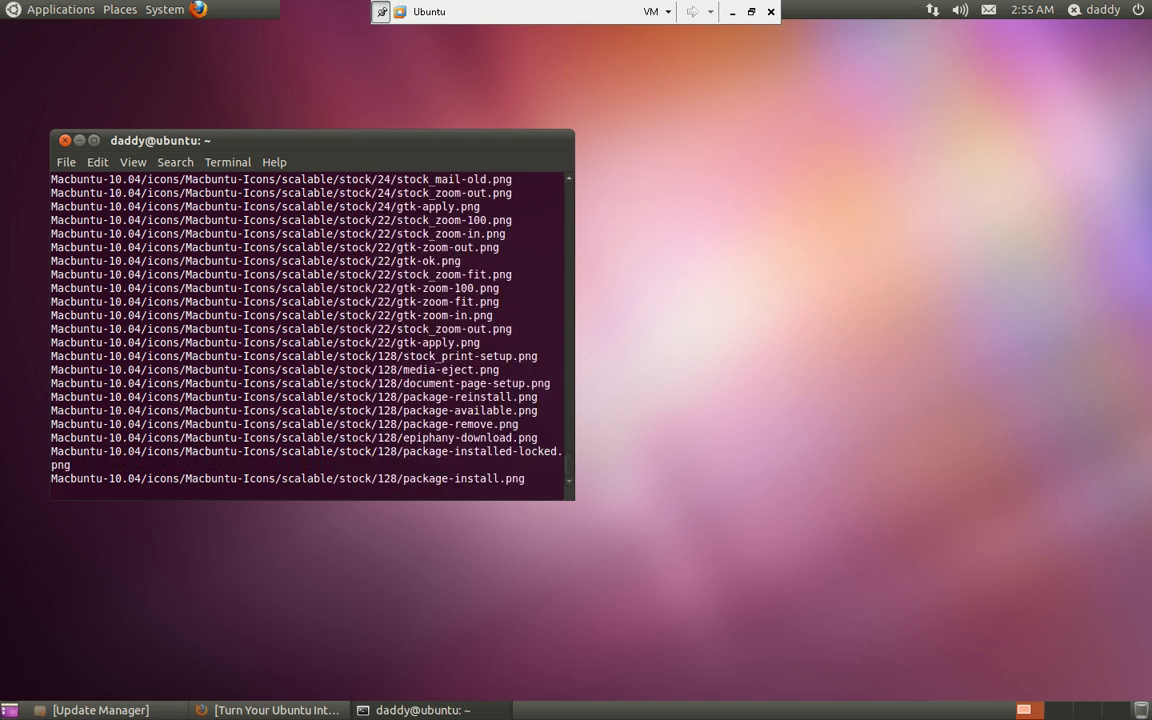
text(cd /tmp/Macbuntu-10.04/ ./install.sh)
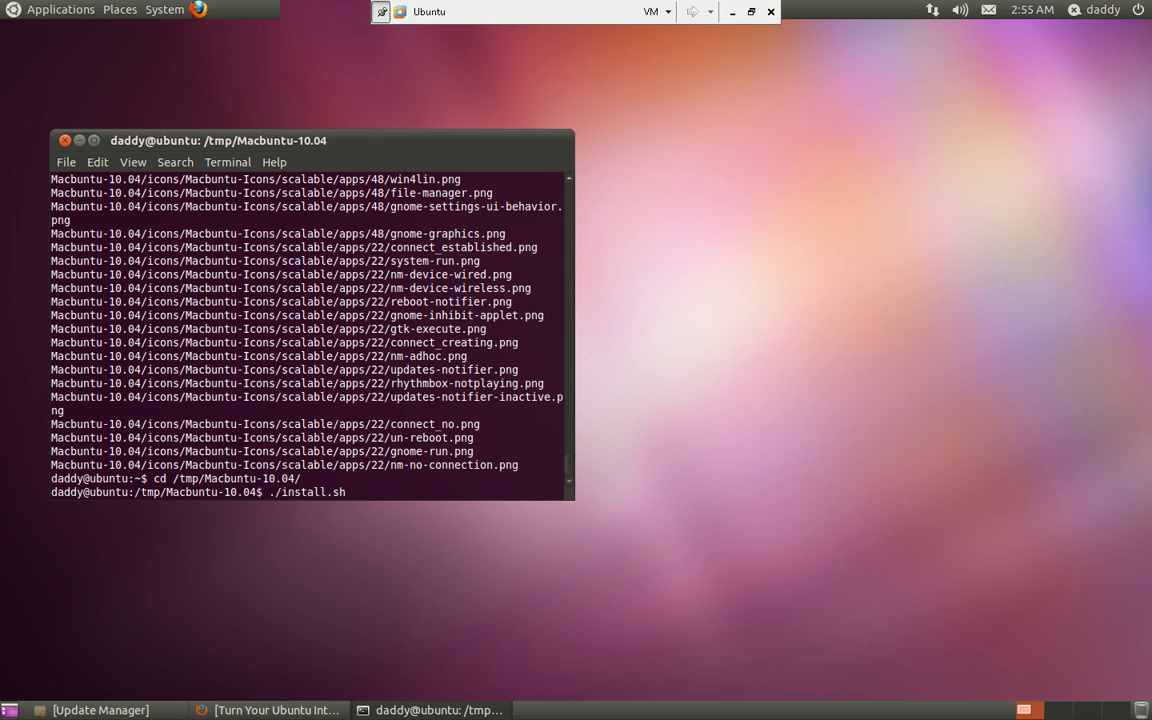
Run ./install.sh and see it fail the Ubuntu version check, suggesting './install.sh force'
key(Return)
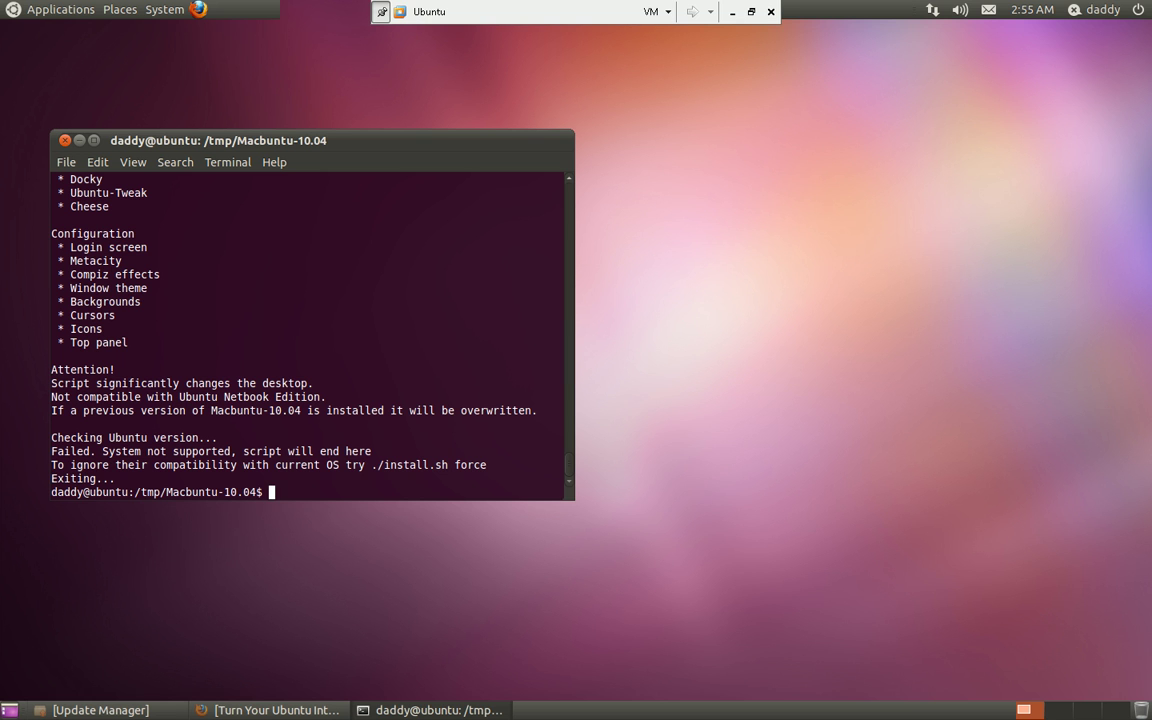
Run './install.sh force', answer y to continue, and enter the administrator password
text(,/)
key(BackSpace)
key(BackSpace)
text(./install.sh force)
key(Return)
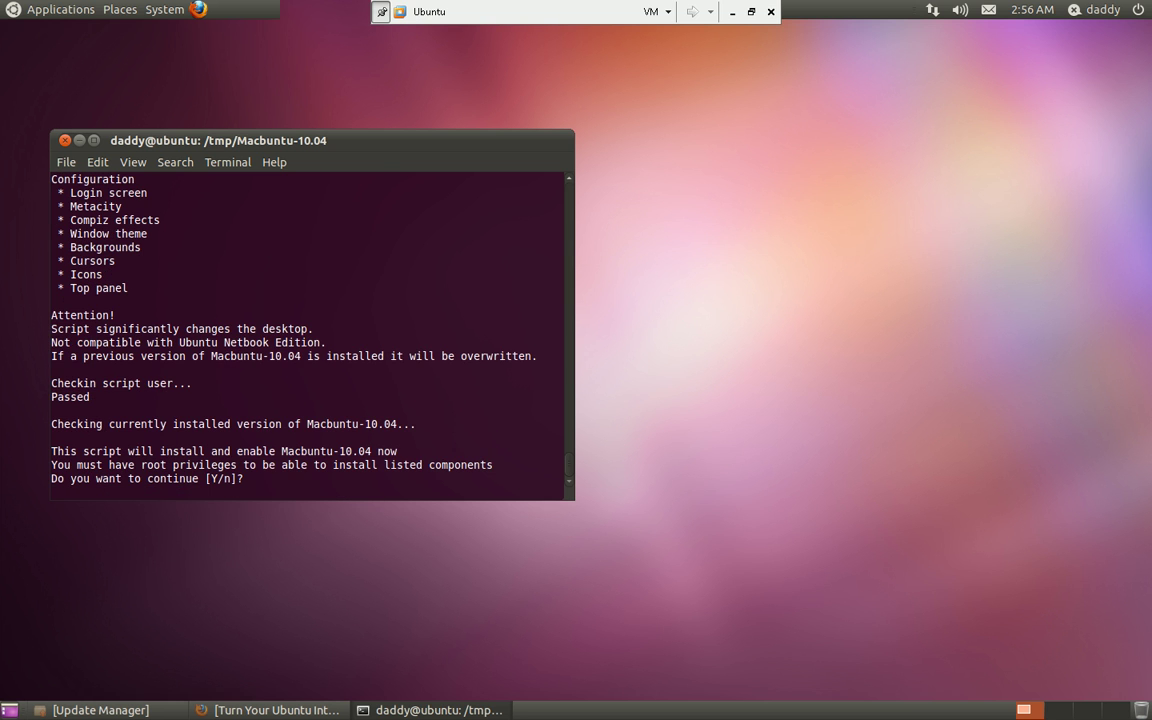
text(y)
key(Return)
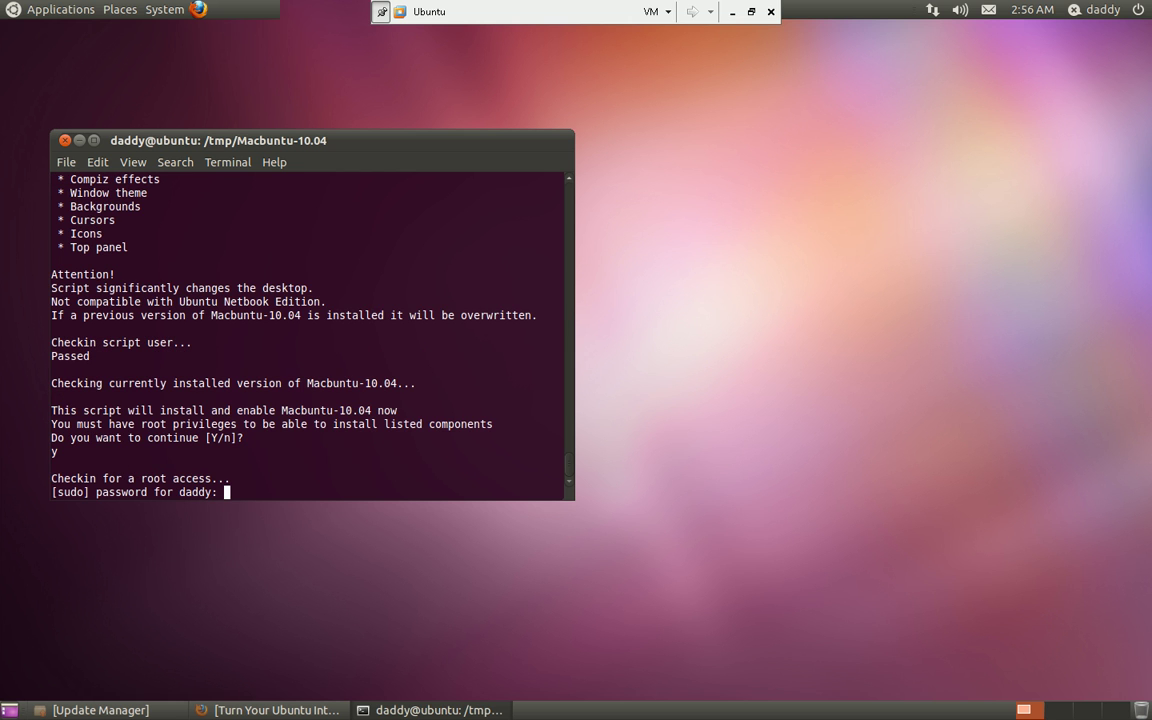
key(Return)
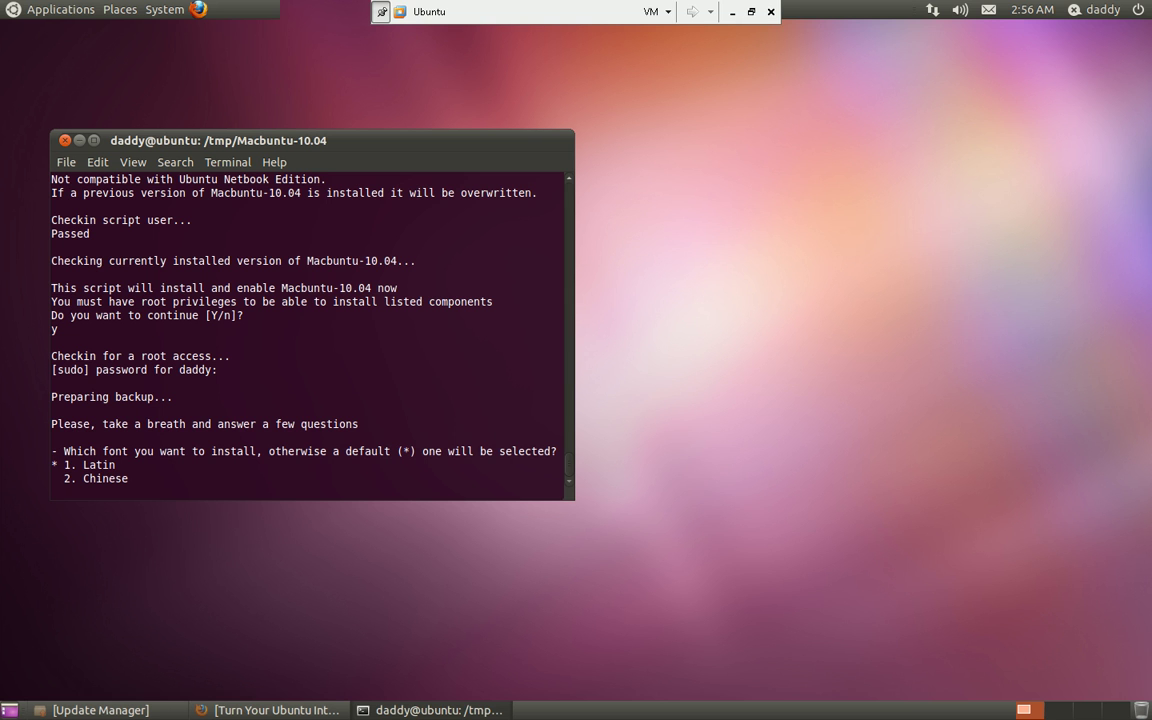
Choose the Latin font (1) and the Mac middle-logo boot splash (2)
text(1)
key(Return)
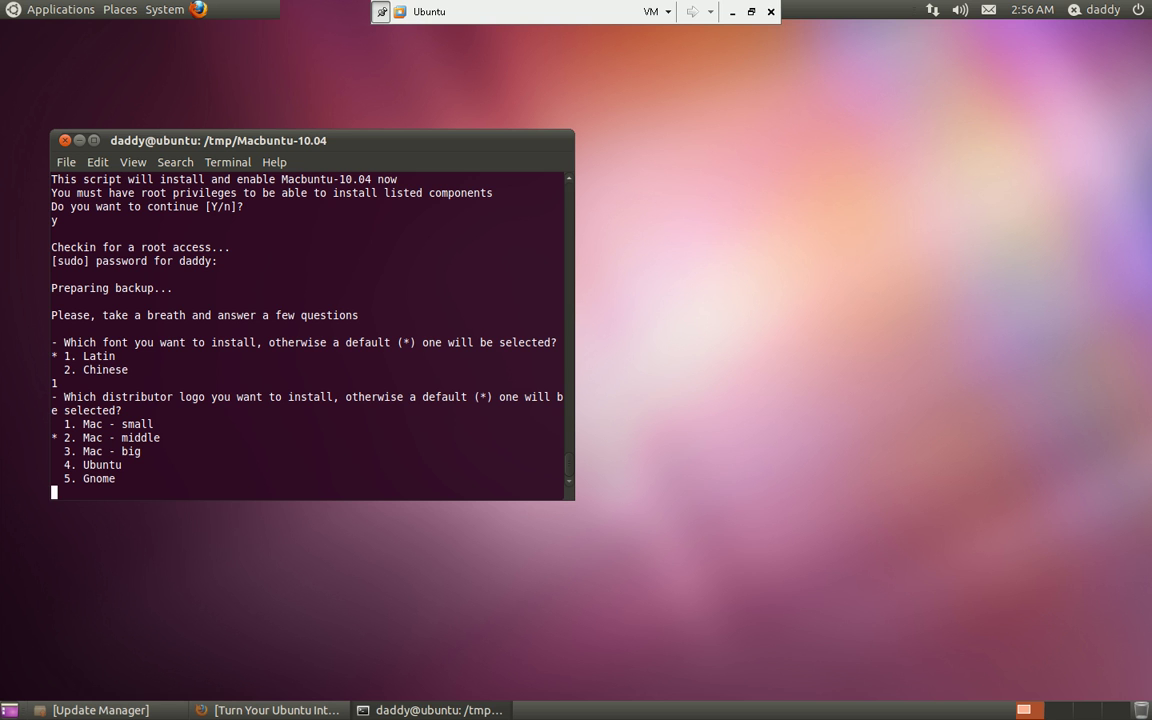
text(2)
key(Return)
Enable wobbly windows plus the show-desktop and show-all-windows bottom hot corners
text(y)
key(Return)
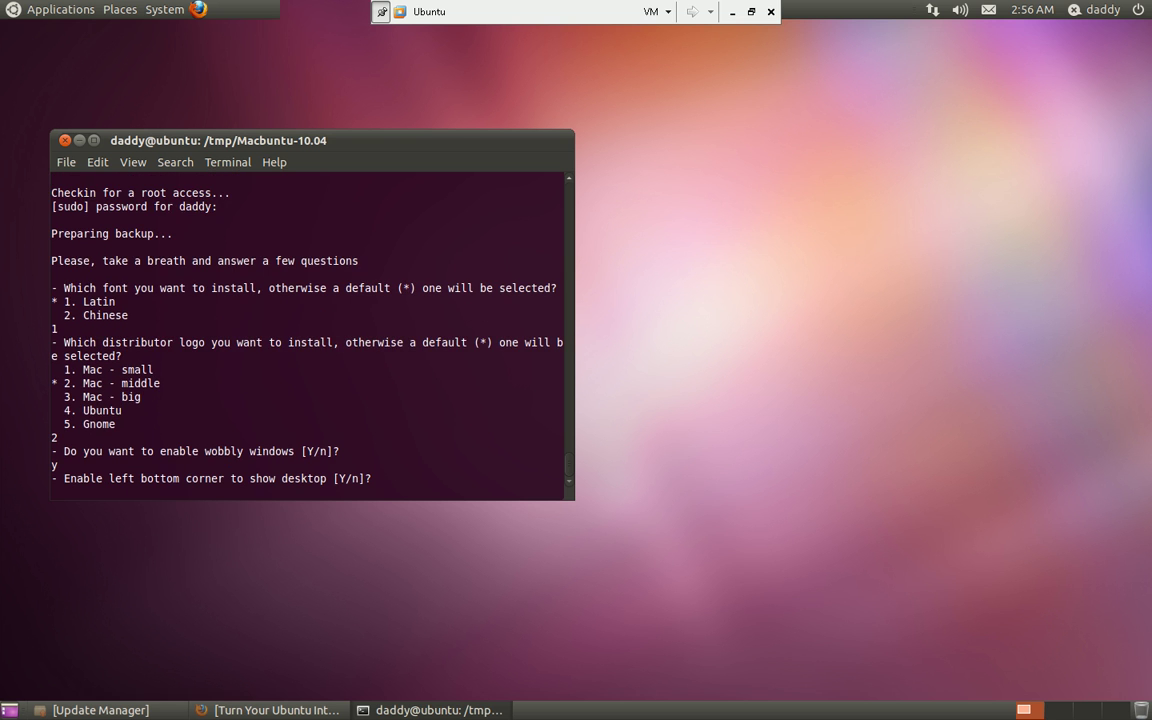
text(y)
key(Return)
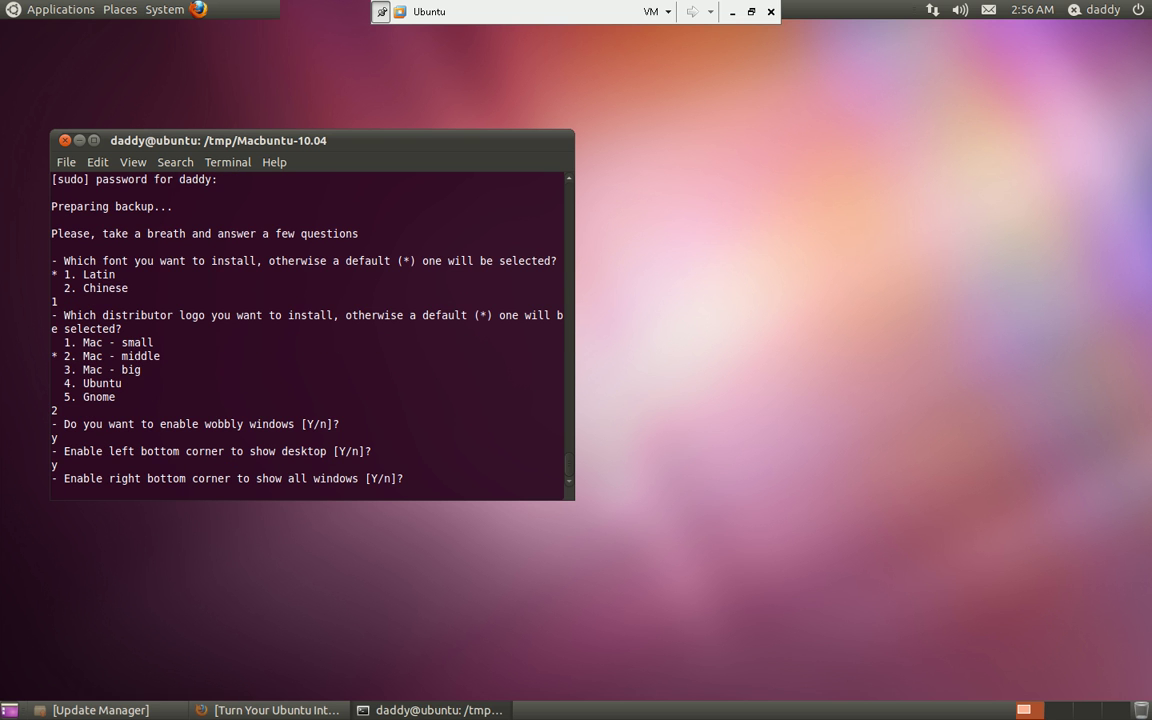
text(y)
key(Return)
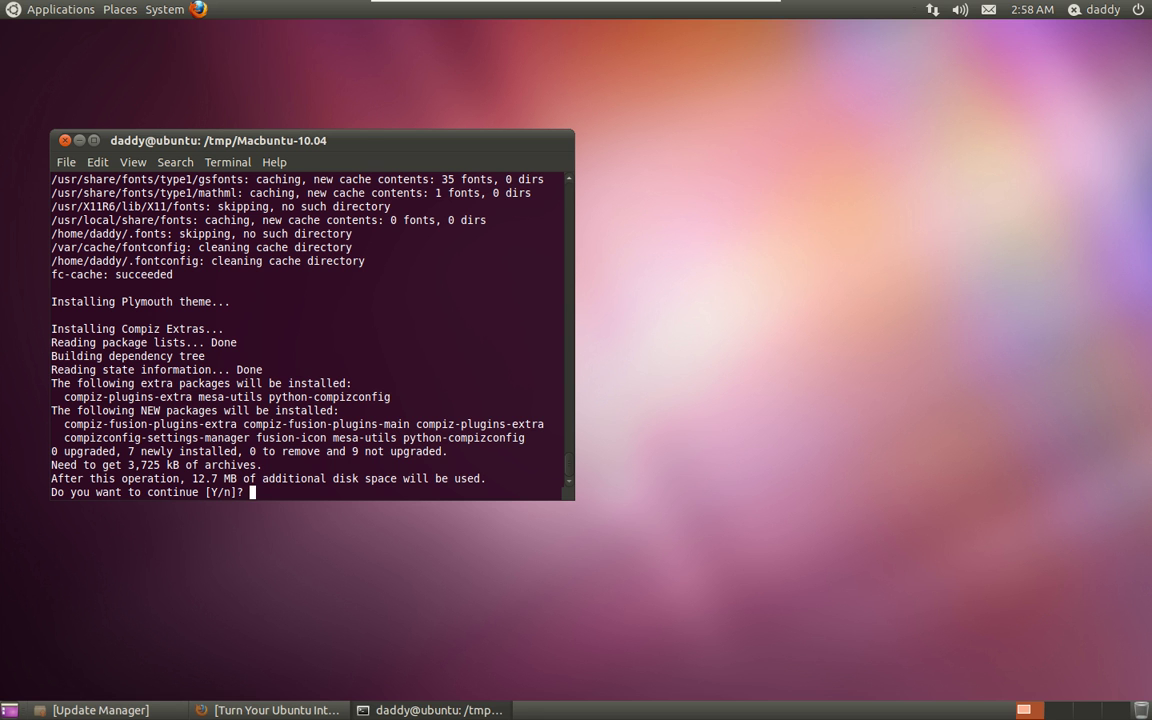
Answer y to install the 7 Compiz Extras packages and let the theme apply
text(y)
key(Return)
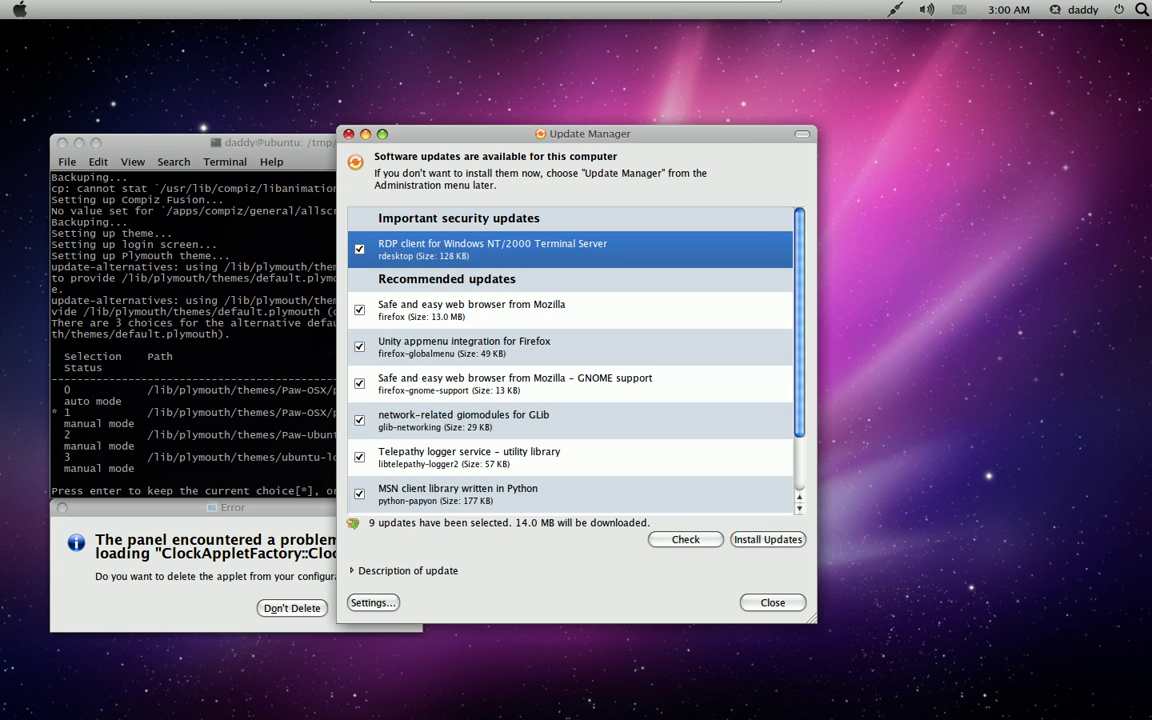
Dismiss Update Manager and the clock applet error, then select Plymouth option 0 (paw-osx)
key(Escape)
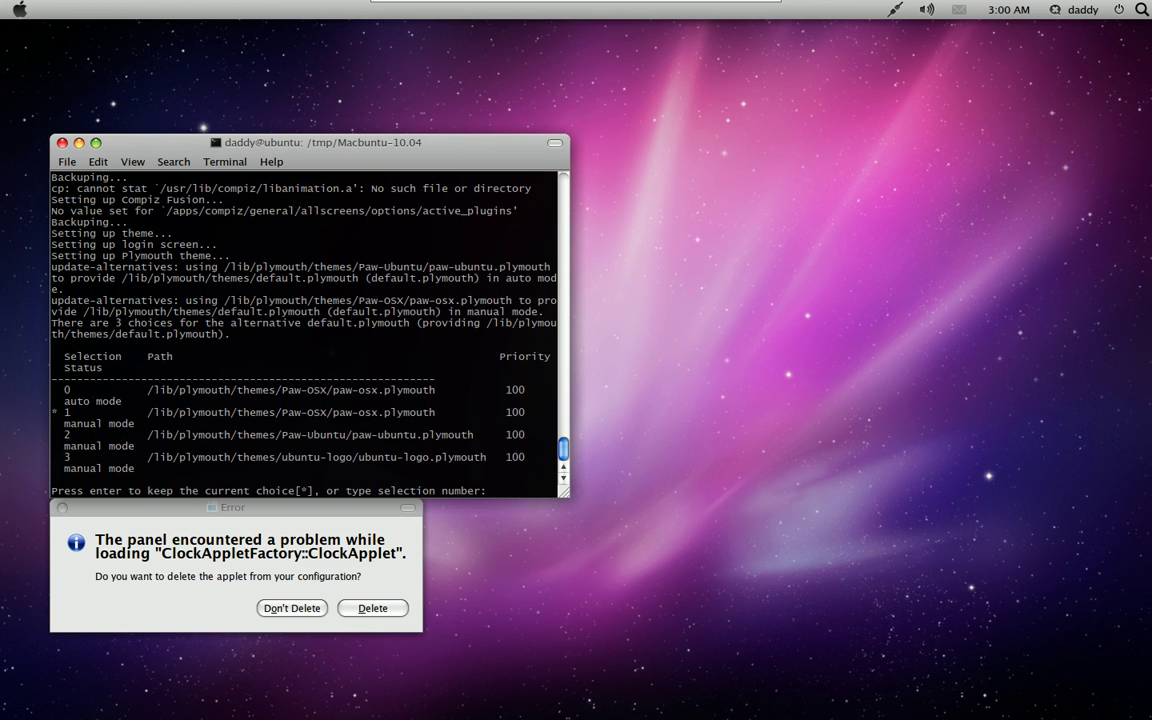
key(Return)
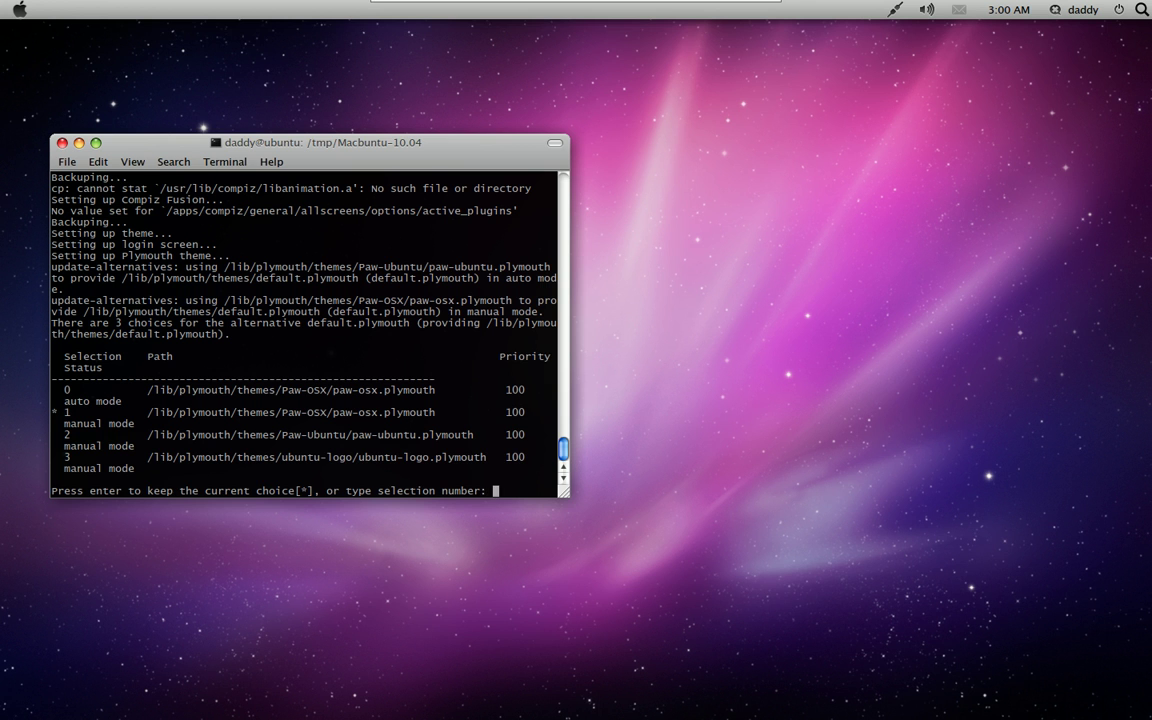
text(0)
key(Return)
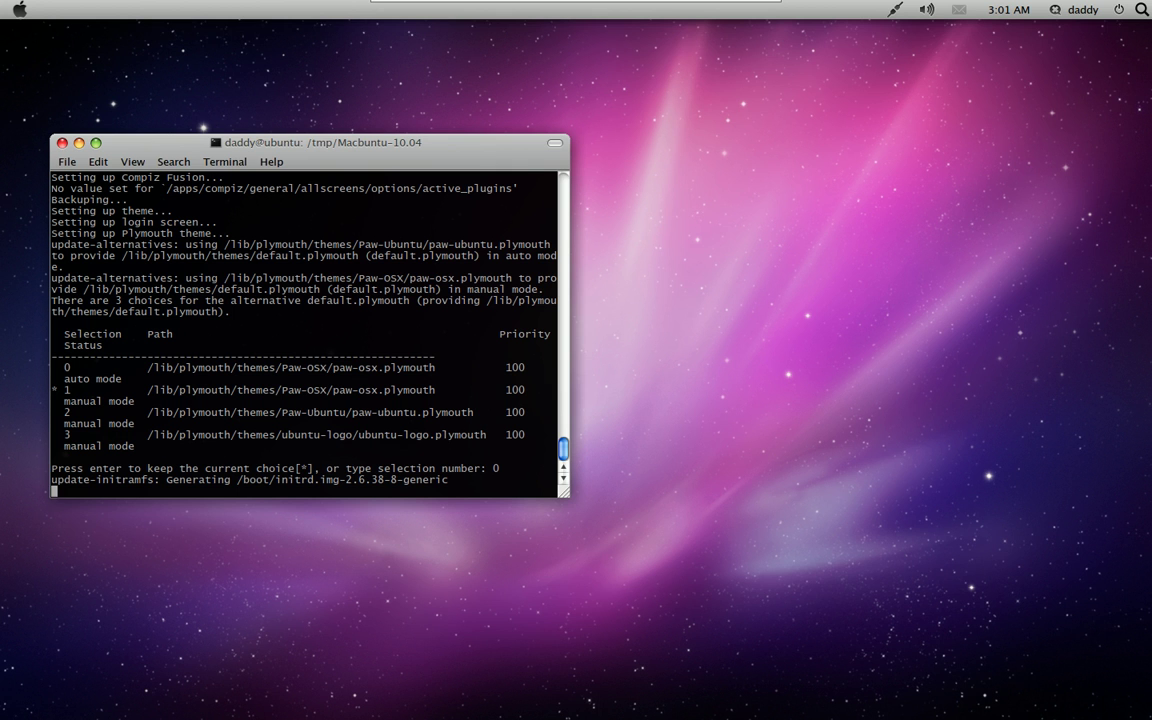
Add a new empty panel along the bottom and review its background properties
right_click(830, 9)
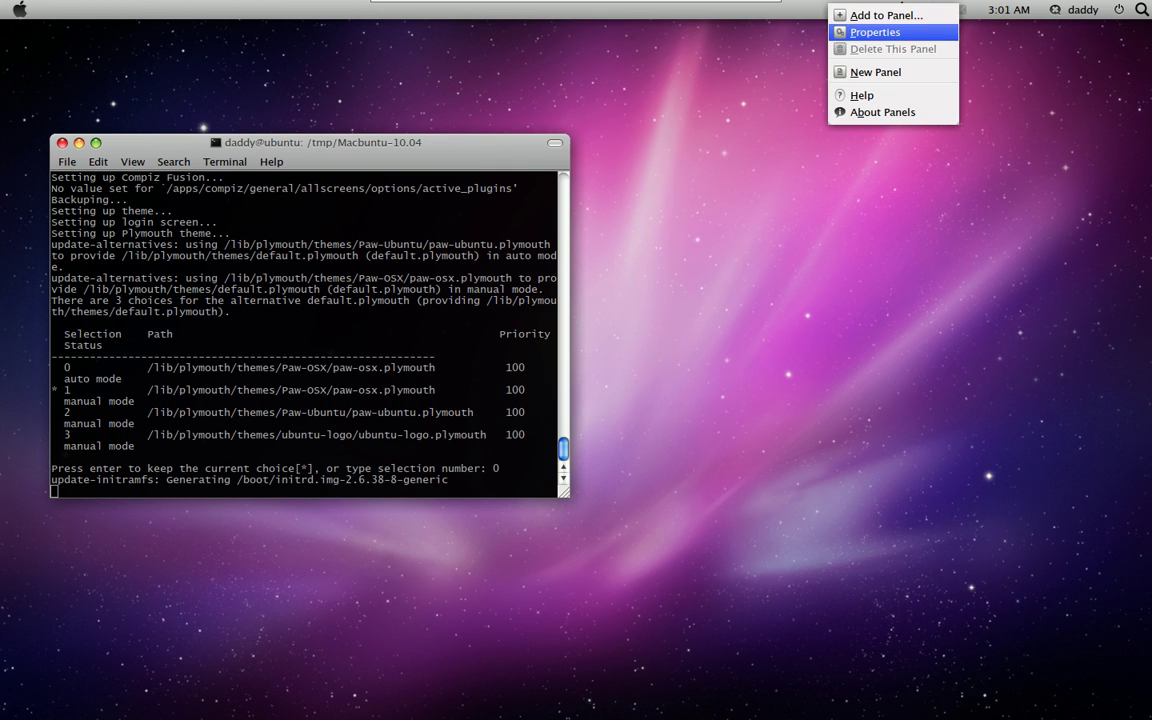
click(875, 72)
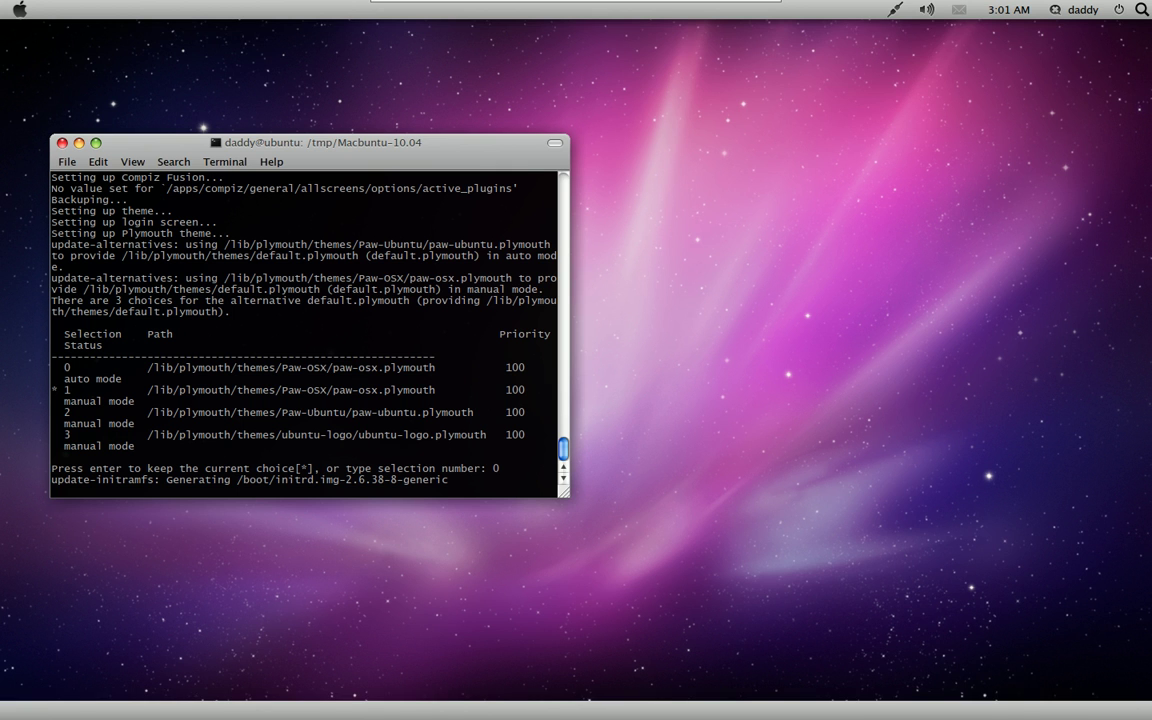
right_click(662, 710)
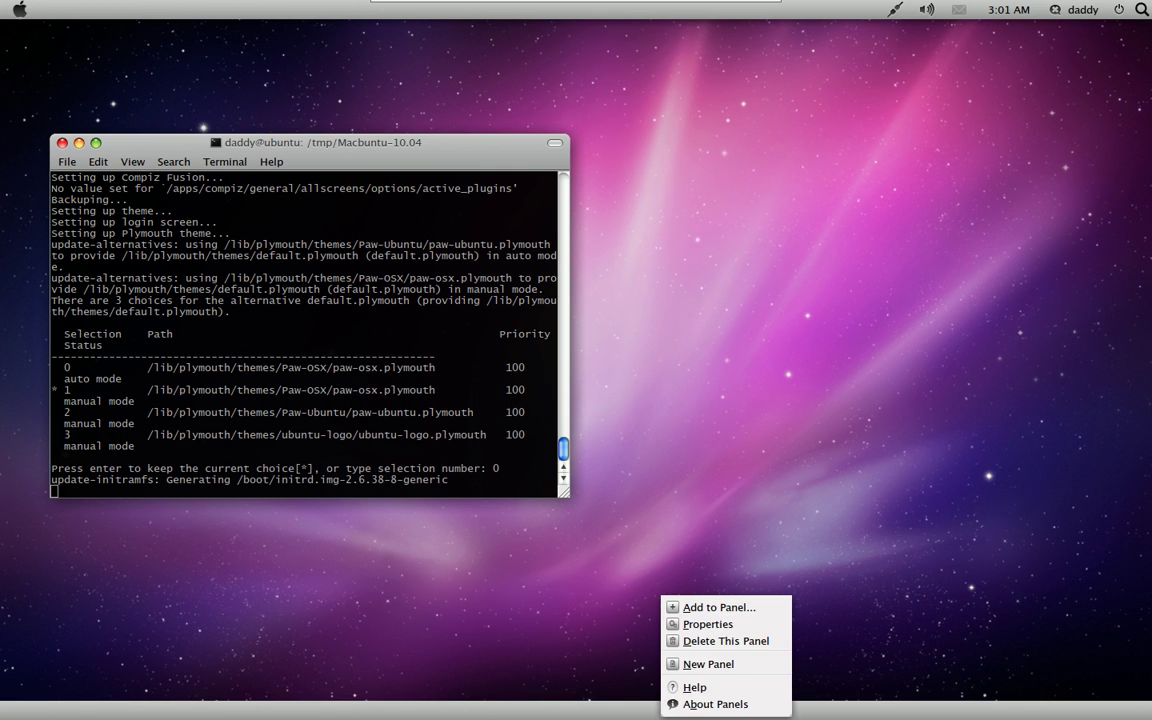
key(Return)
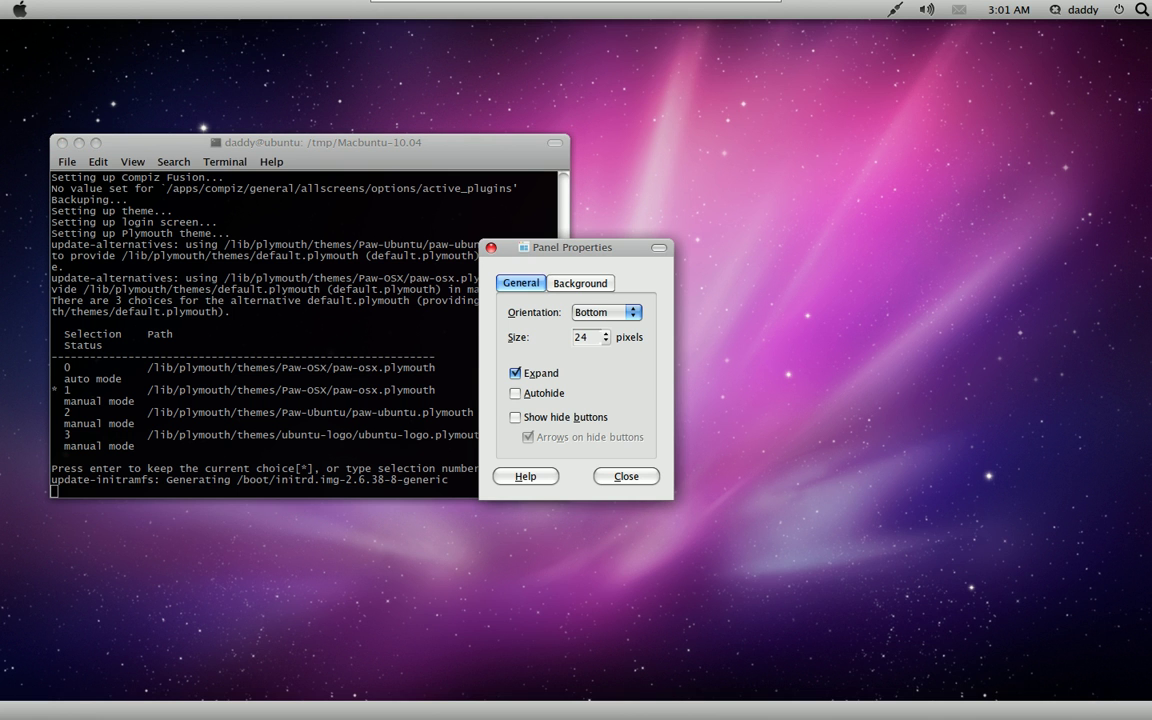
click(580, 283)
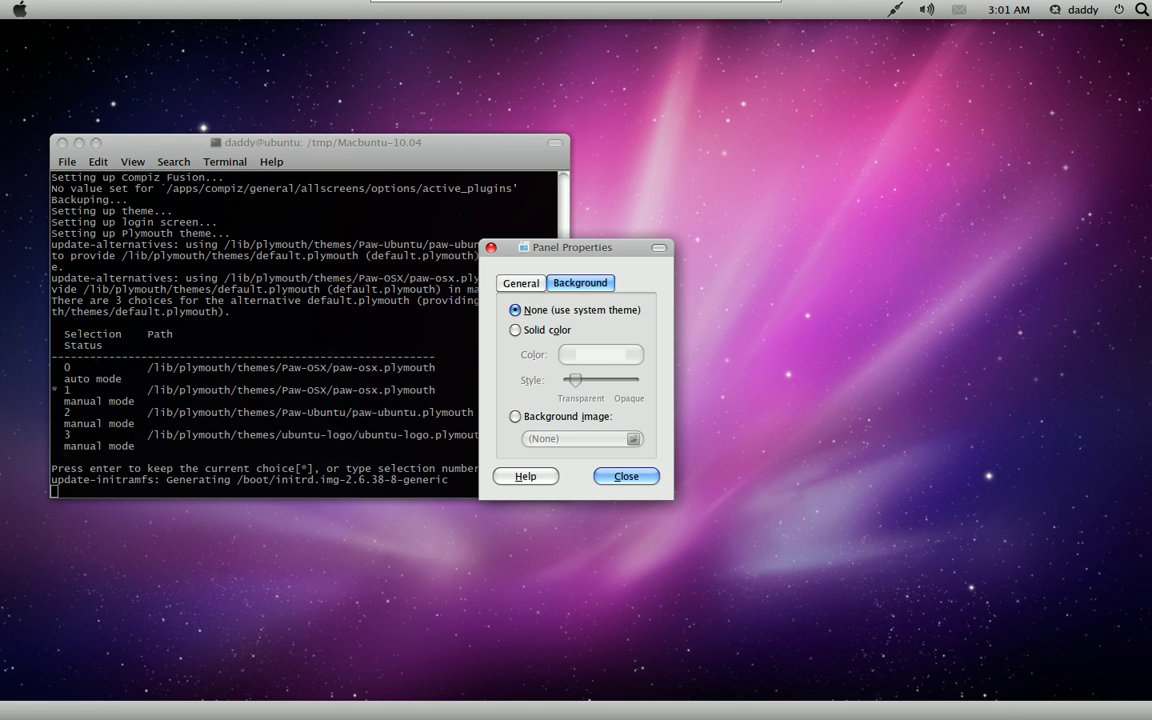
click(626, 476)
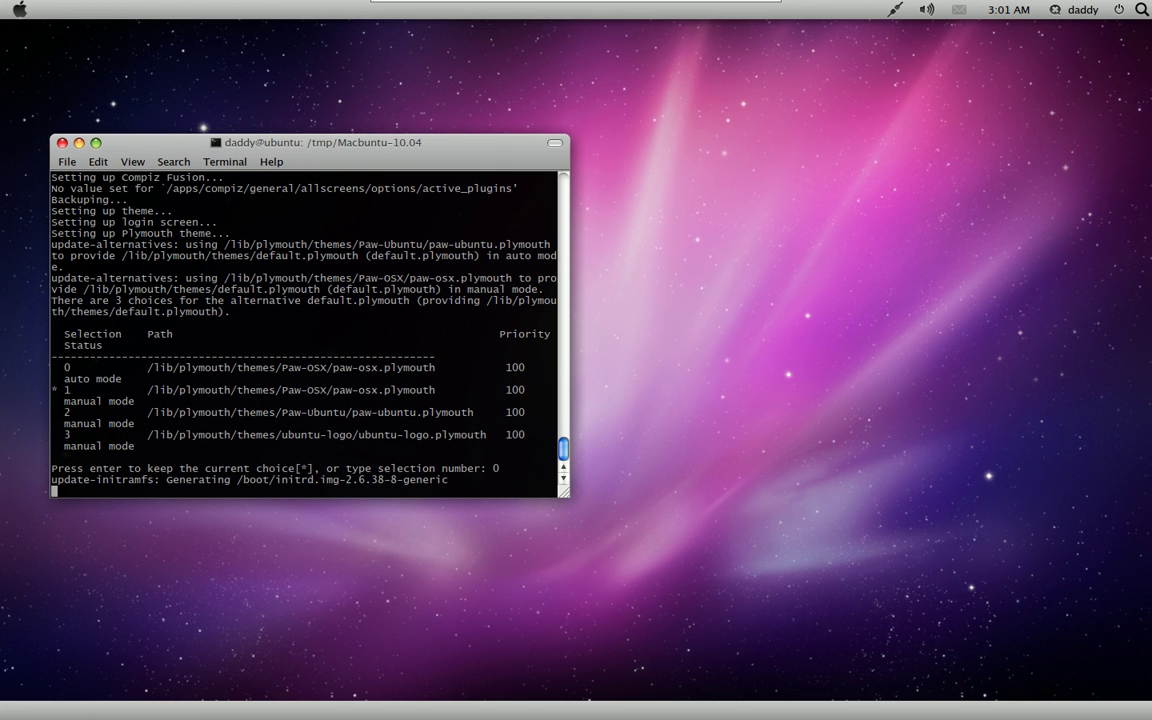
Drag across the terminal, then open and dismiss the bottom panel's context menu
drag(216, 222, 558, 222)
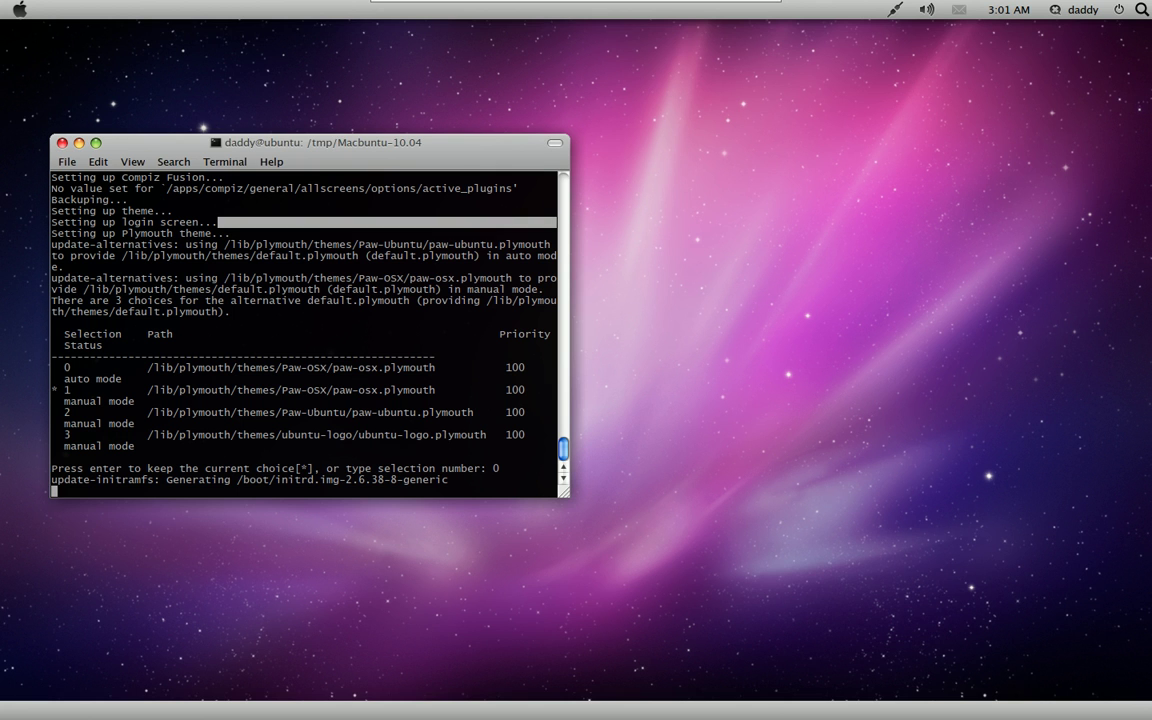
right_click(645, 711)
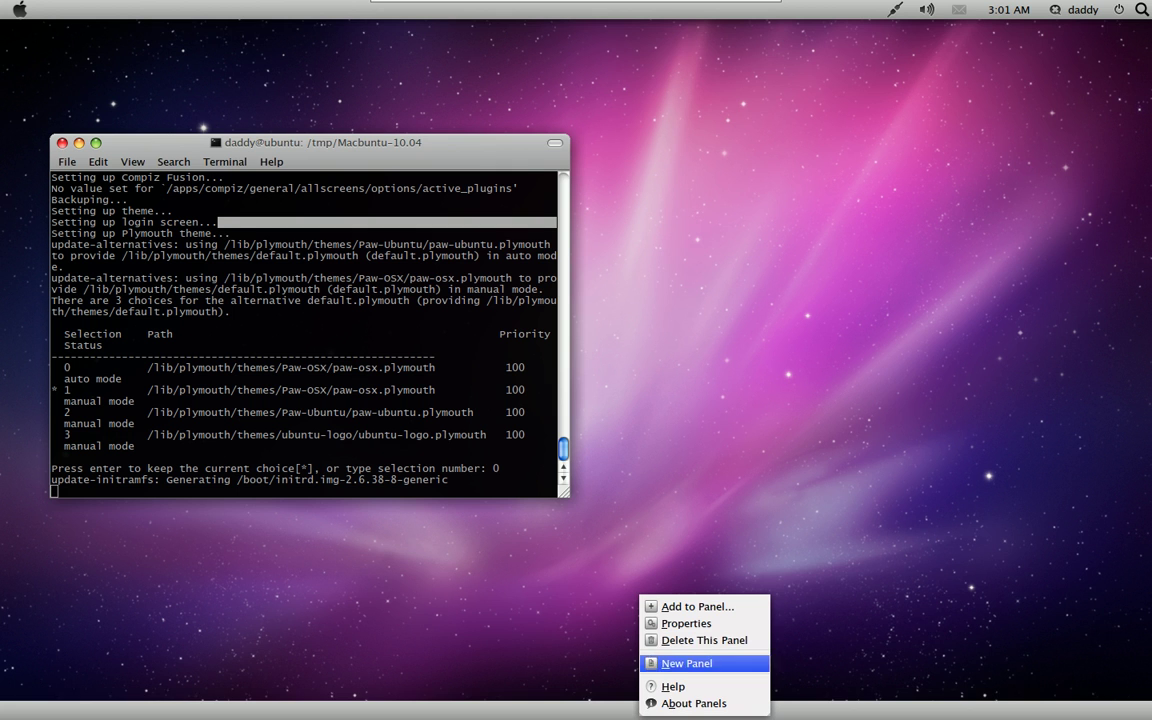
key(Escape)
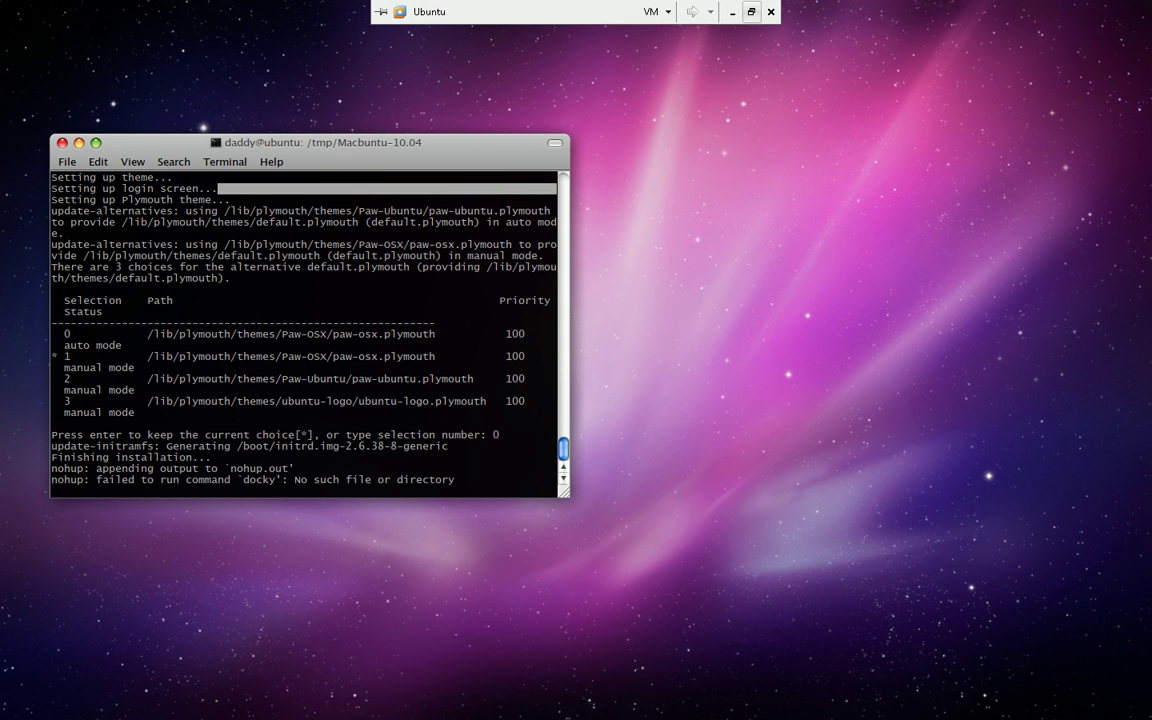
Exit VM full screen, agree to see the featured themes, and maximize the VM window
click(751, 11)
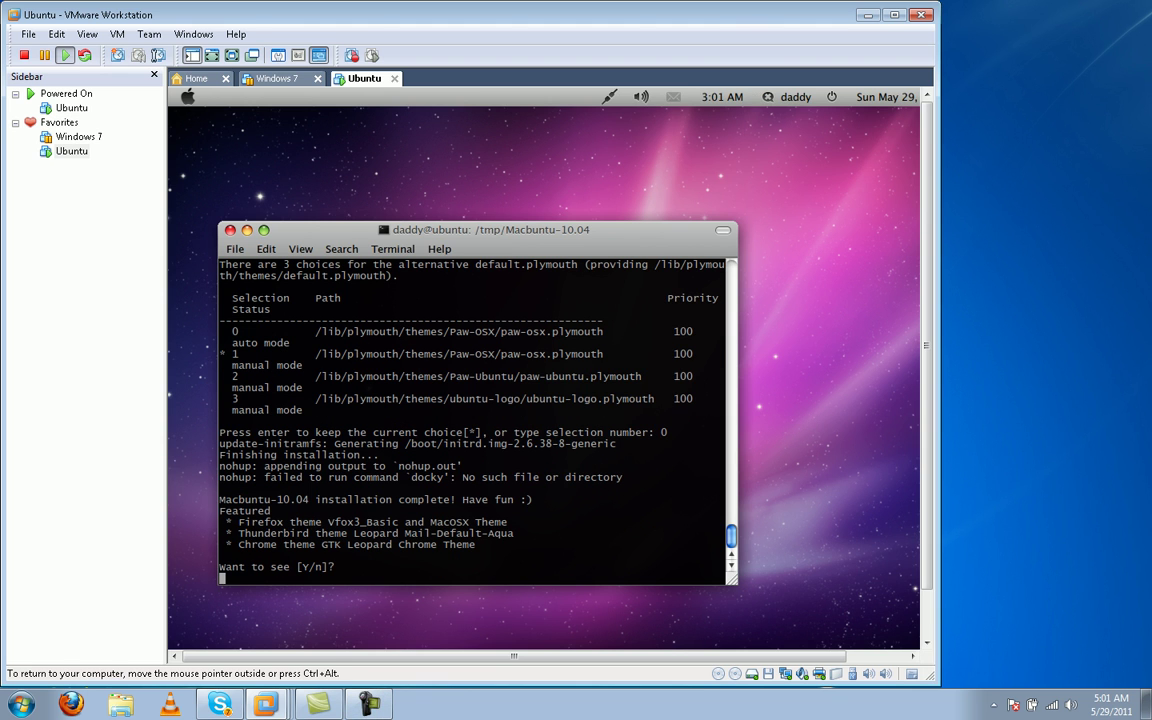
text(y)
key(Return)
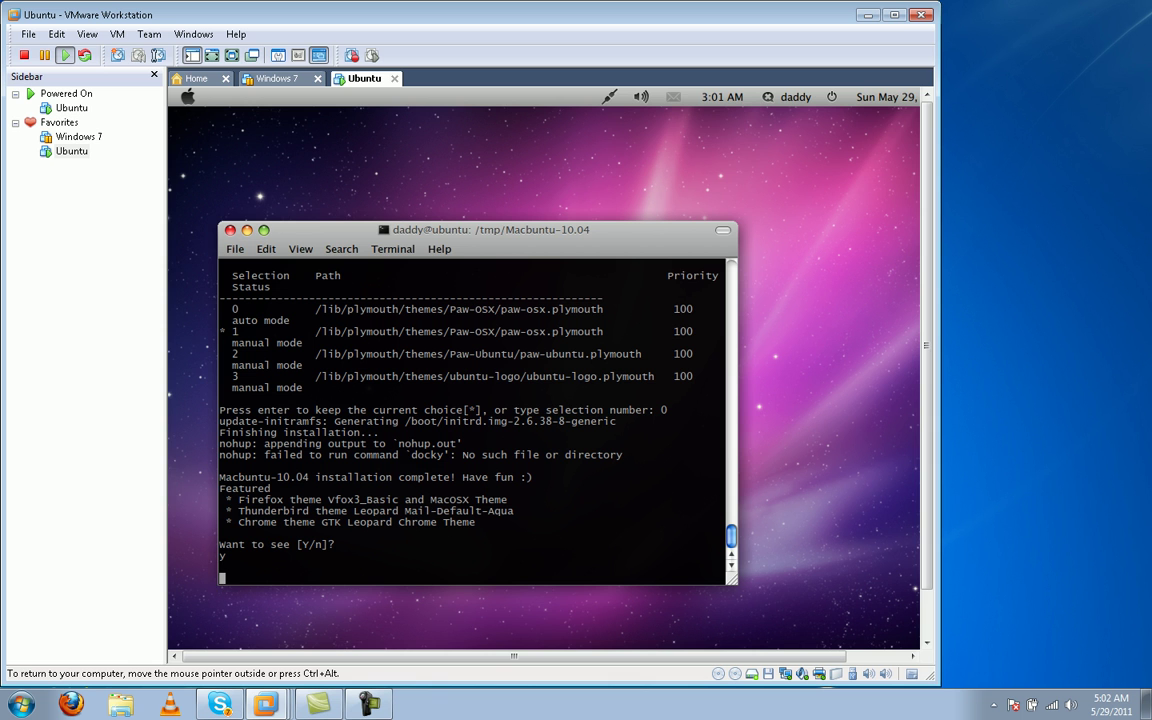
key(ctrl+alt)
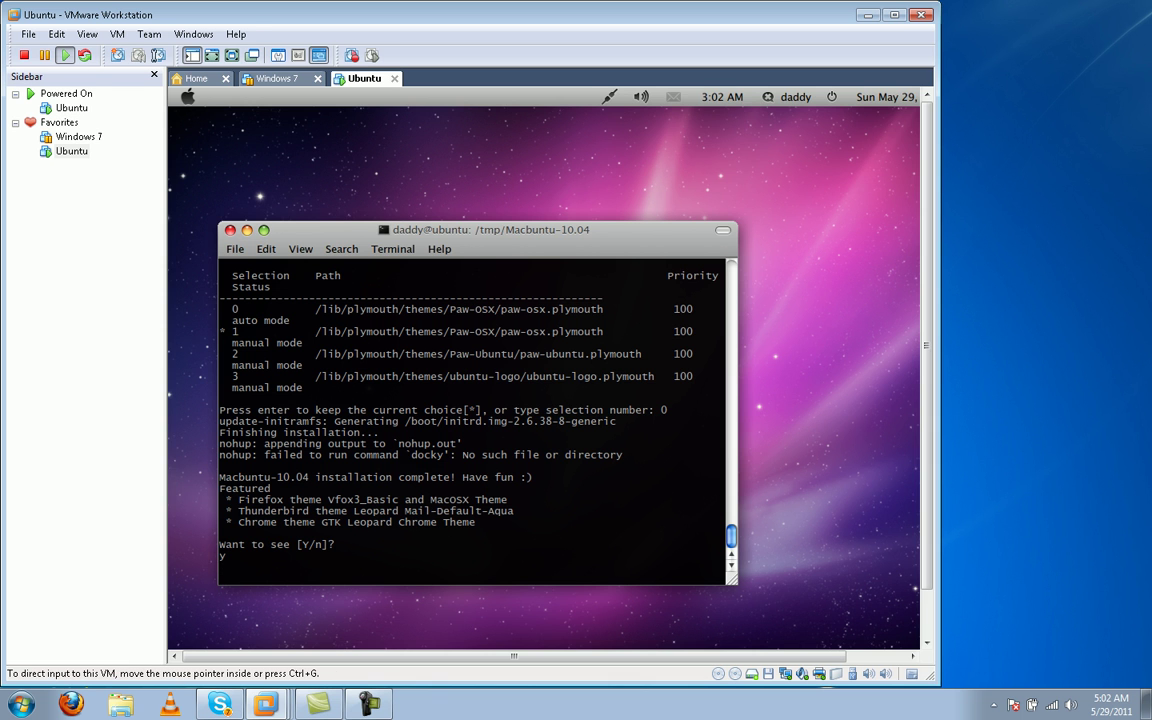
key(super+Up)
key(ctrl+g)
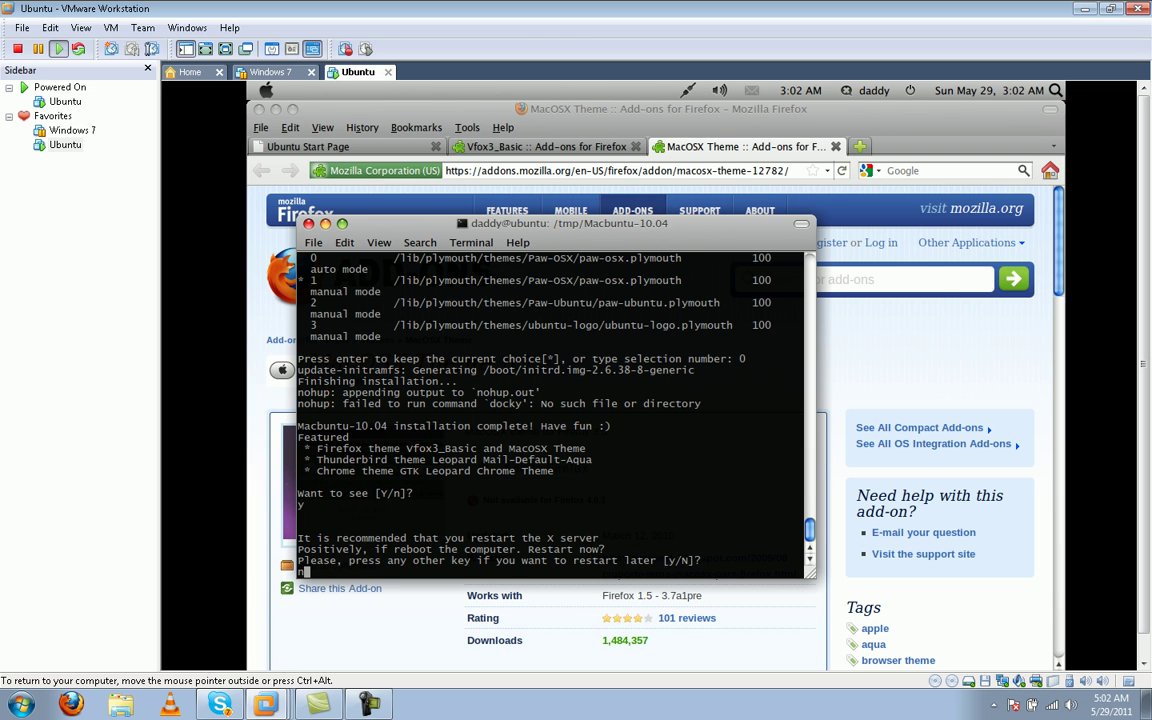
Decline the restart, close the installer terminal, and close the Ubuntu Start Page tab
text(n)
key(Return)
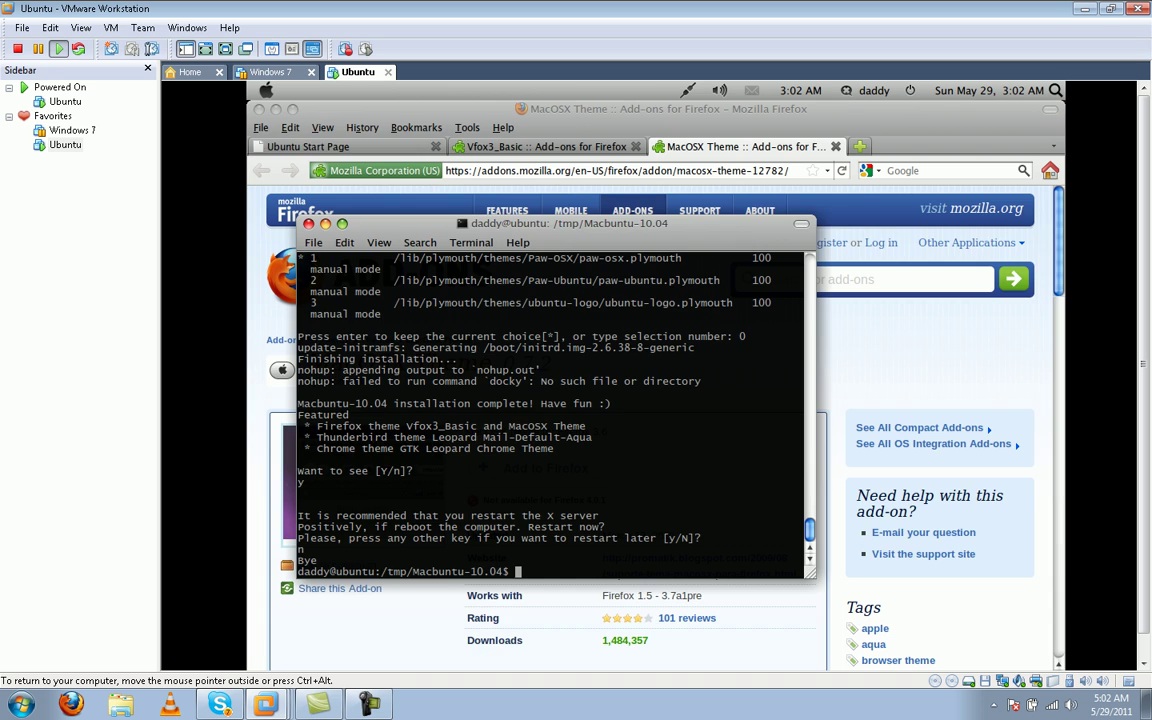
key(ctrl+d)
key(ctrl+Tab)
key(ctrl+w)
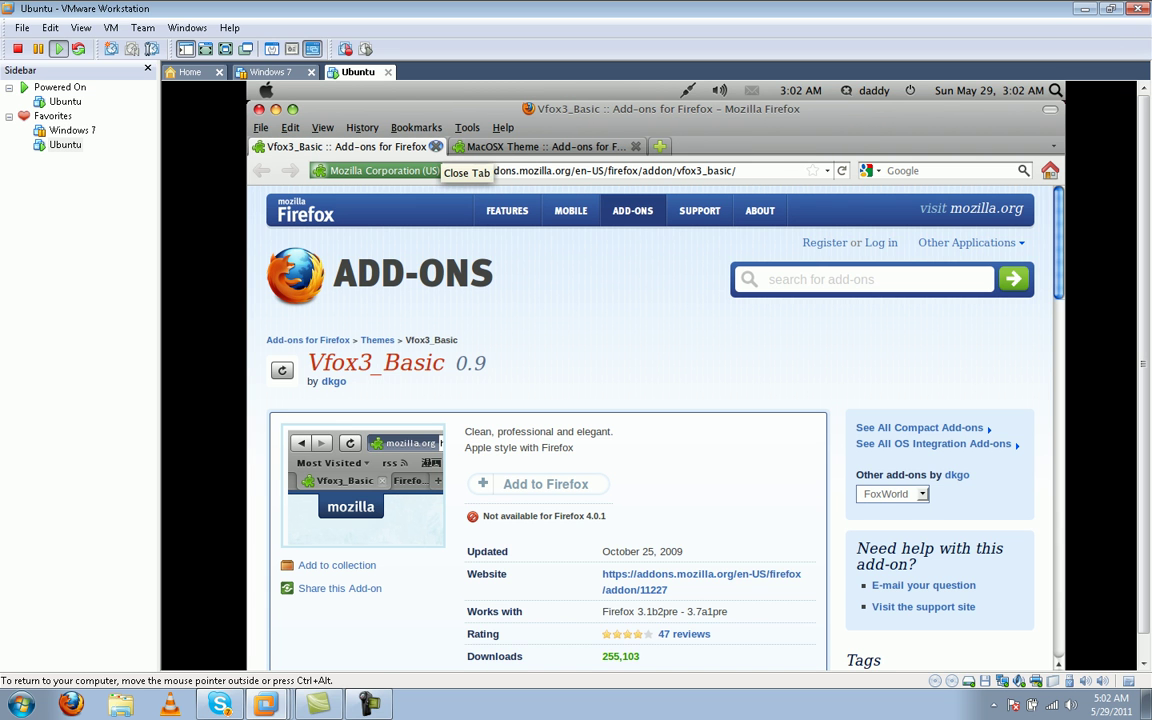
Close the Vfox3_Basic add-on tab and quit Firefox, releasing input from the VM
click(435, 146)
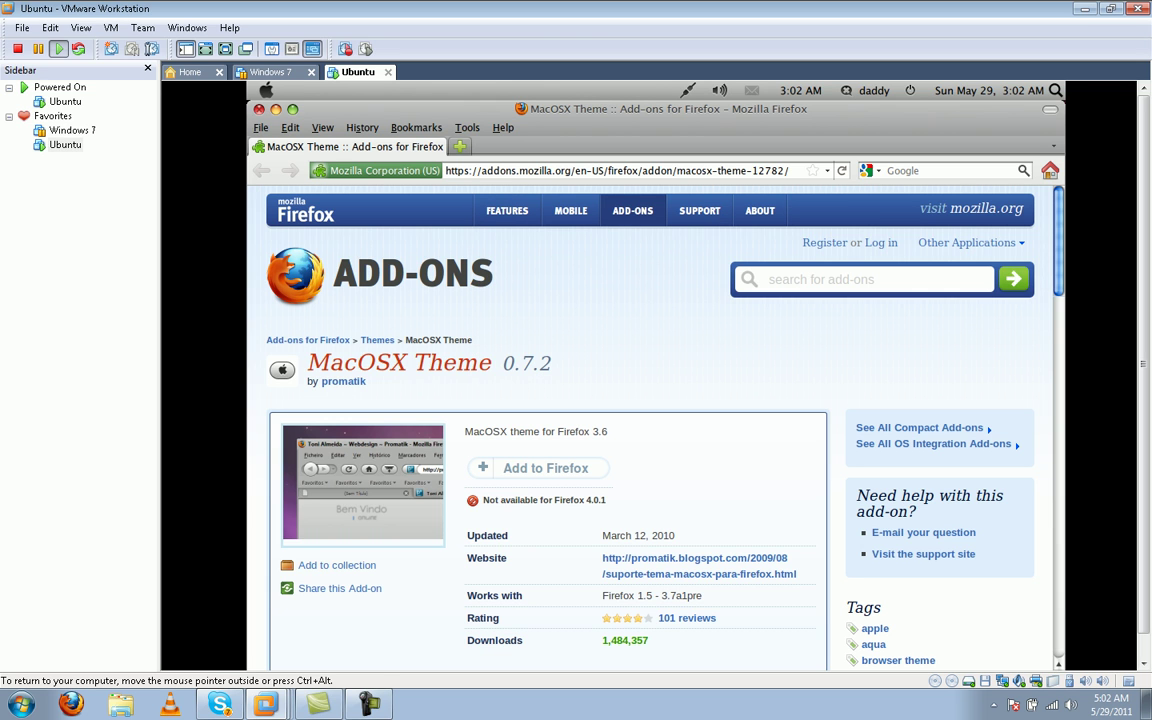
key(ctrl+q)
key(ctrl+alt)
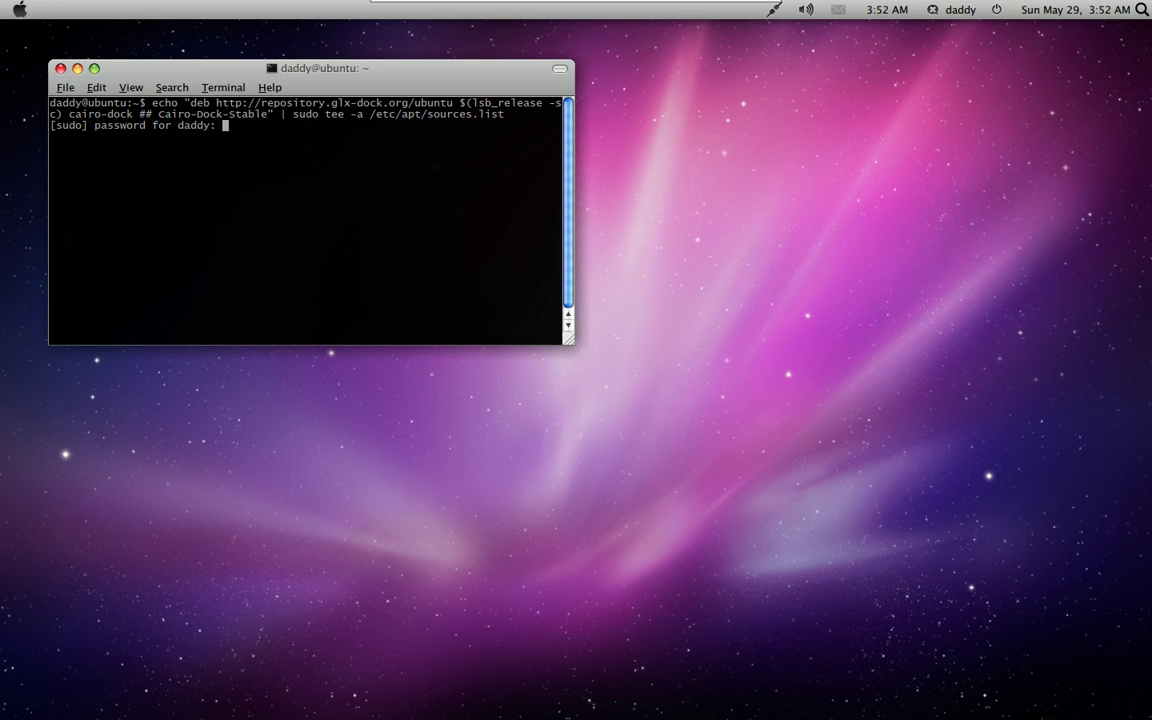
Authenticate with sudo, add the Cairo-Dock stable repository, and install cairo-dock and cairo-dock-plug-ins
key(Return)
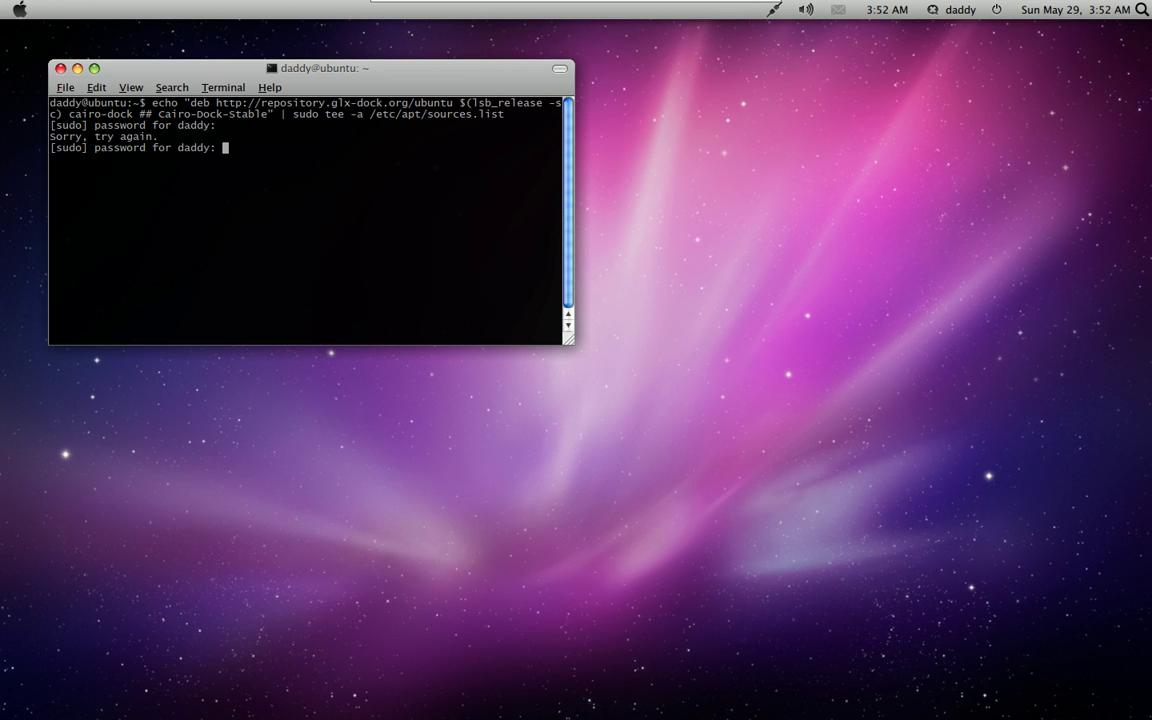
key(Return)
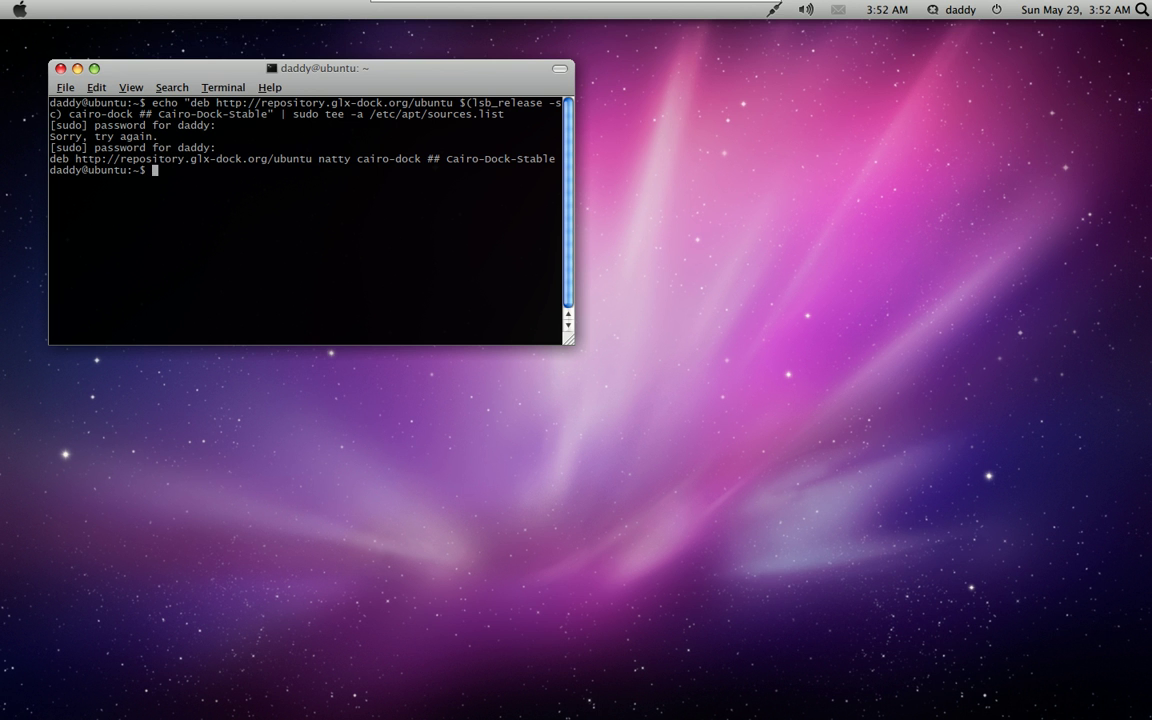
right_click(252, 240)
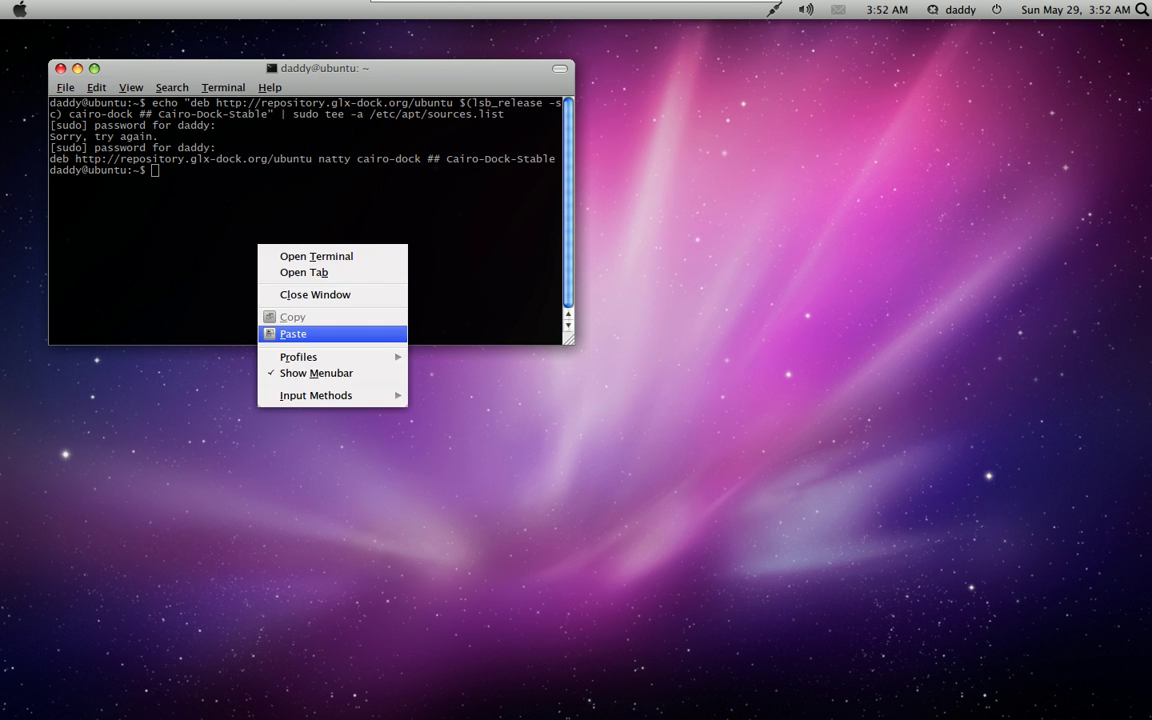
click(290, 332)
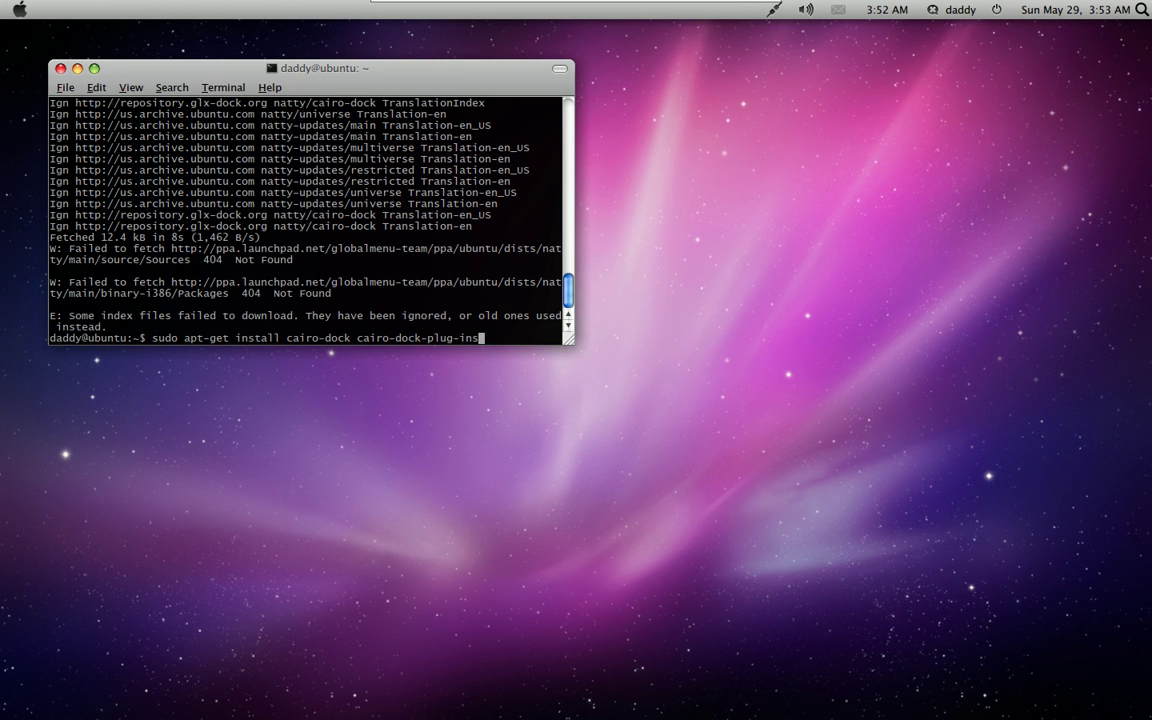
key(Return)
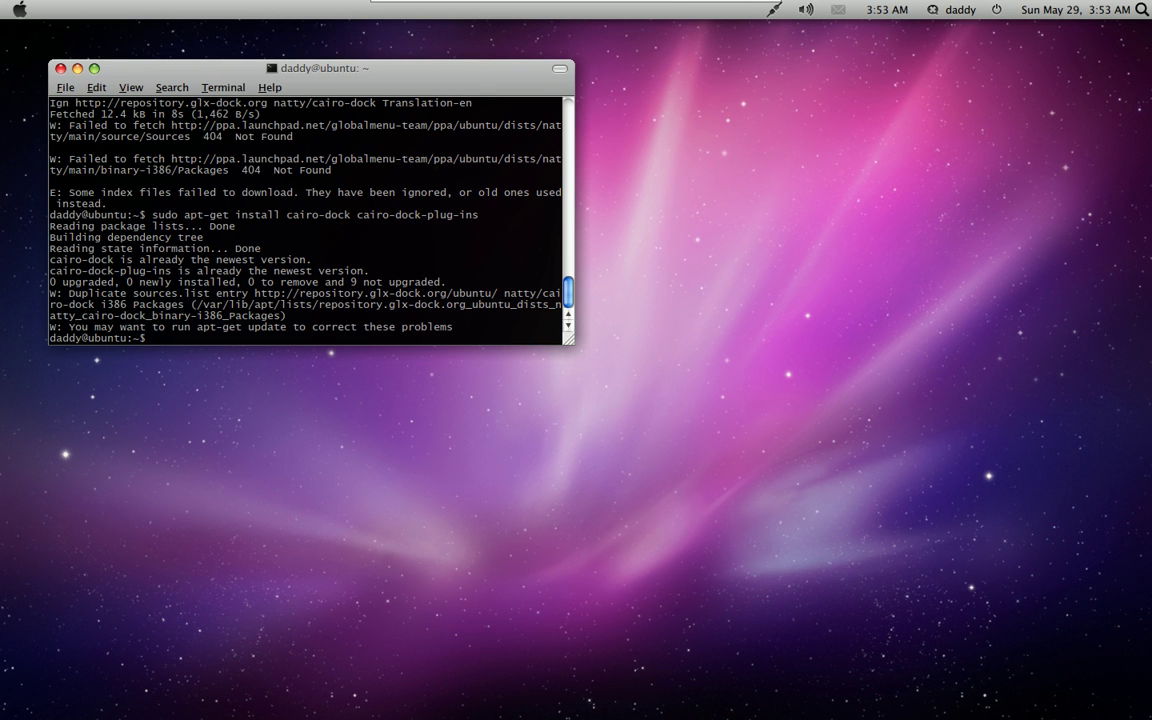
Launch GLX-Dock (Cairo-Dock with OpenGL) from Applications > System Tools
click(19, 9)
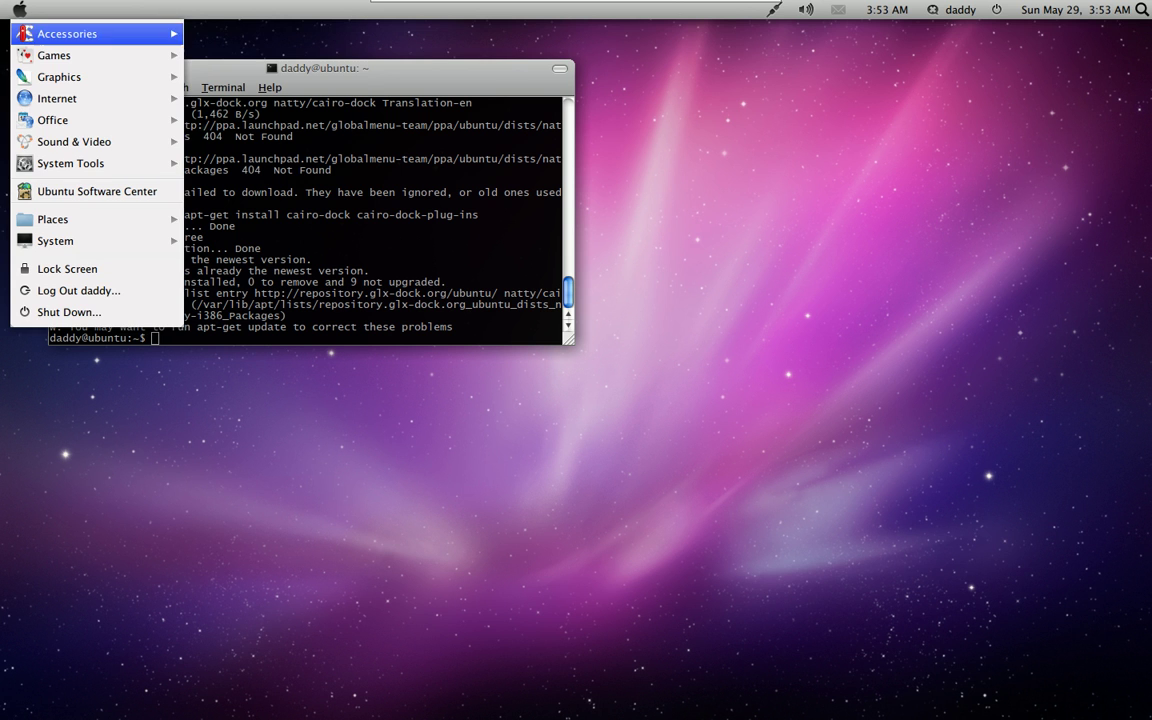
mouse_move(74, 141)
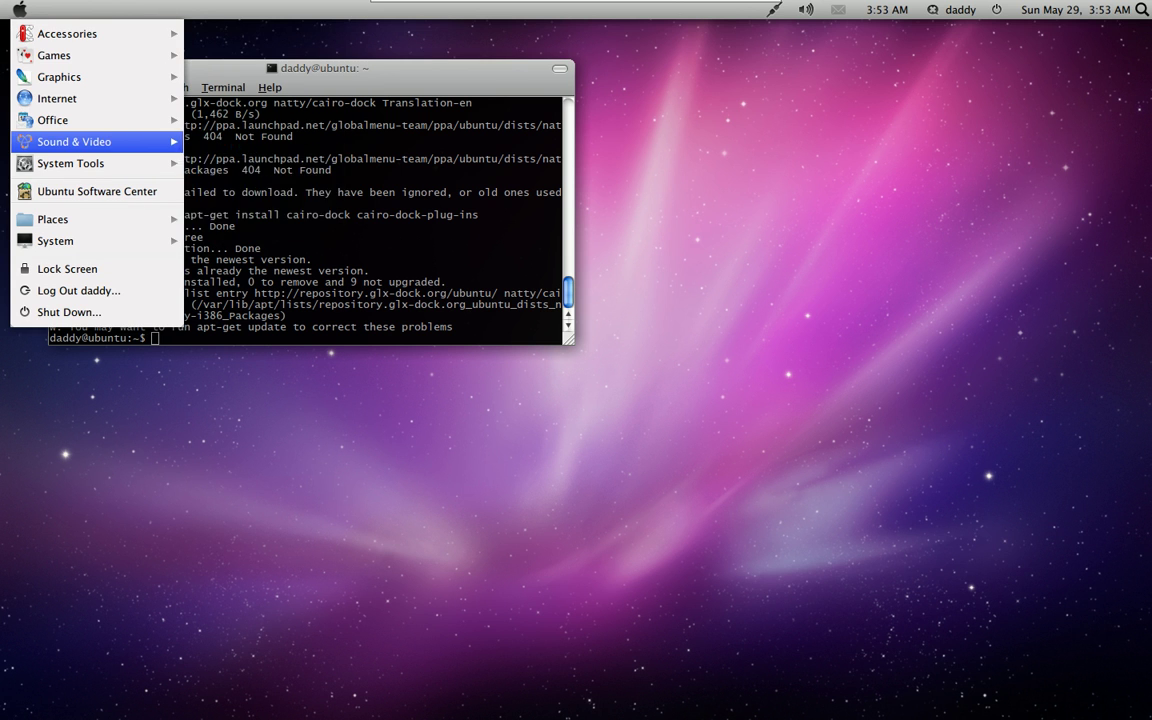
mouse_move(70, 163)
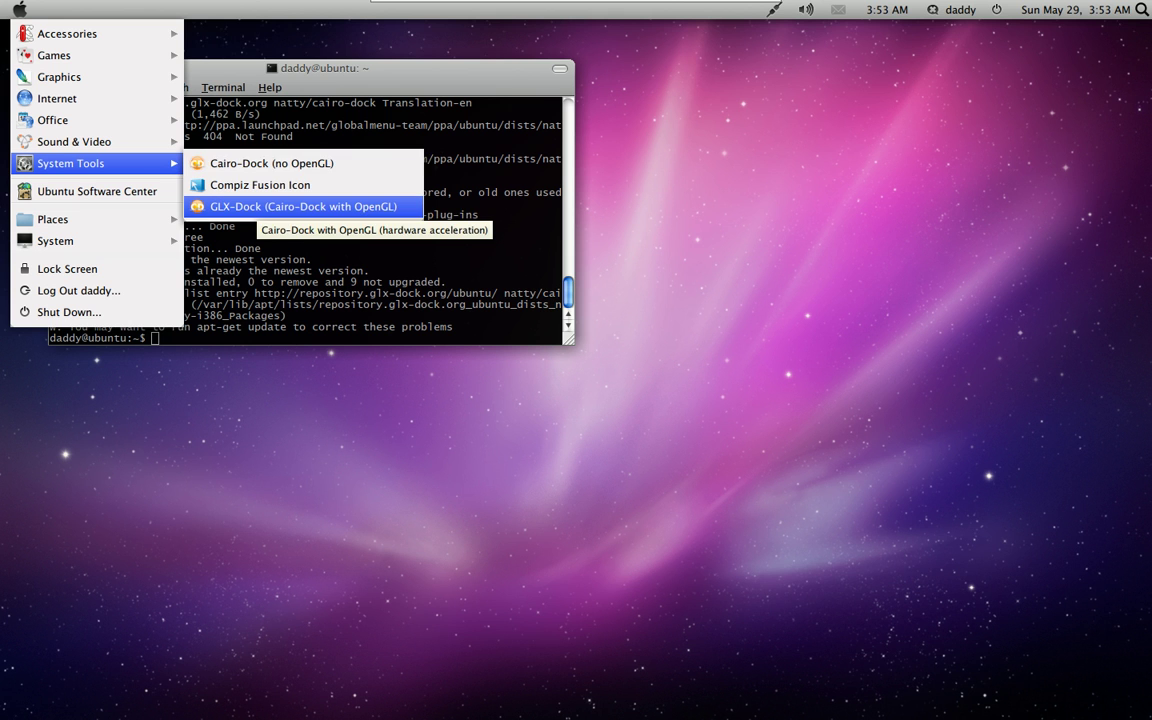
click(250, 207)
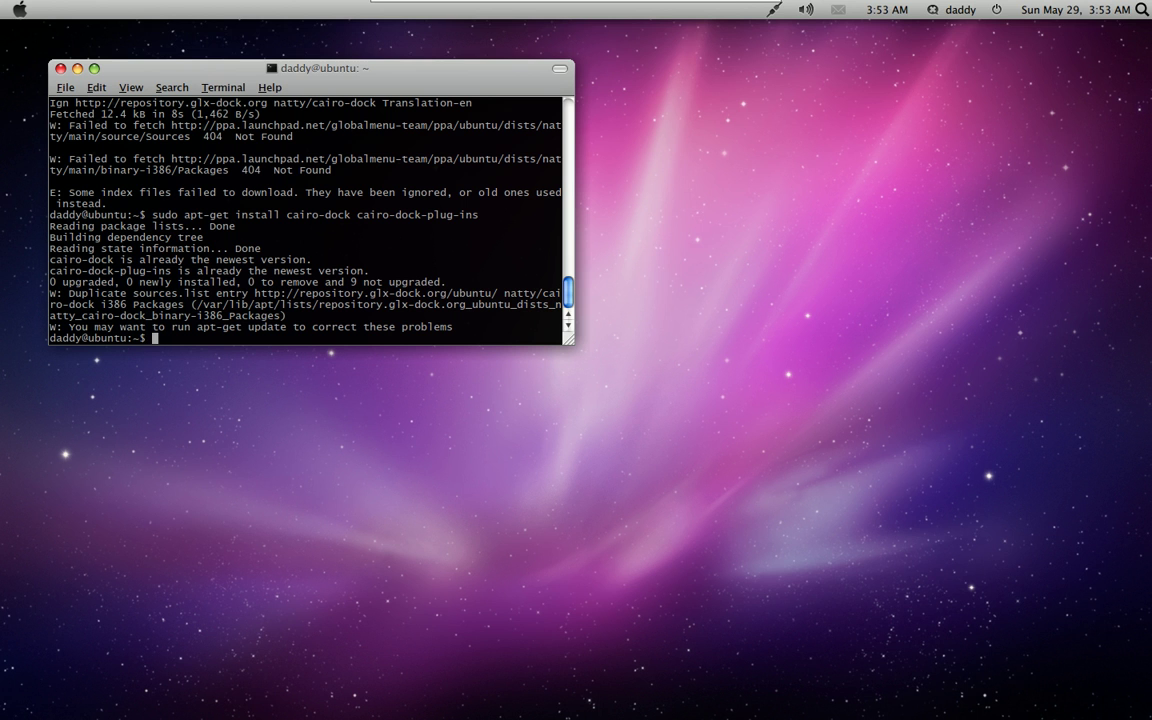